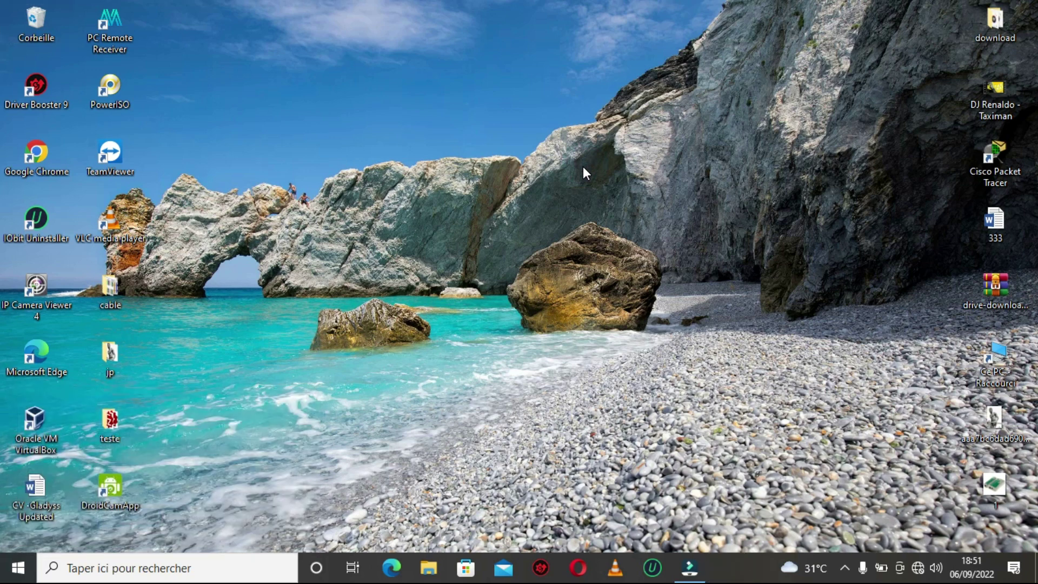
Run ipconfig in a command window to read the PC's Wi-Fi IPv4 address, and close the window
type("ipconfig")
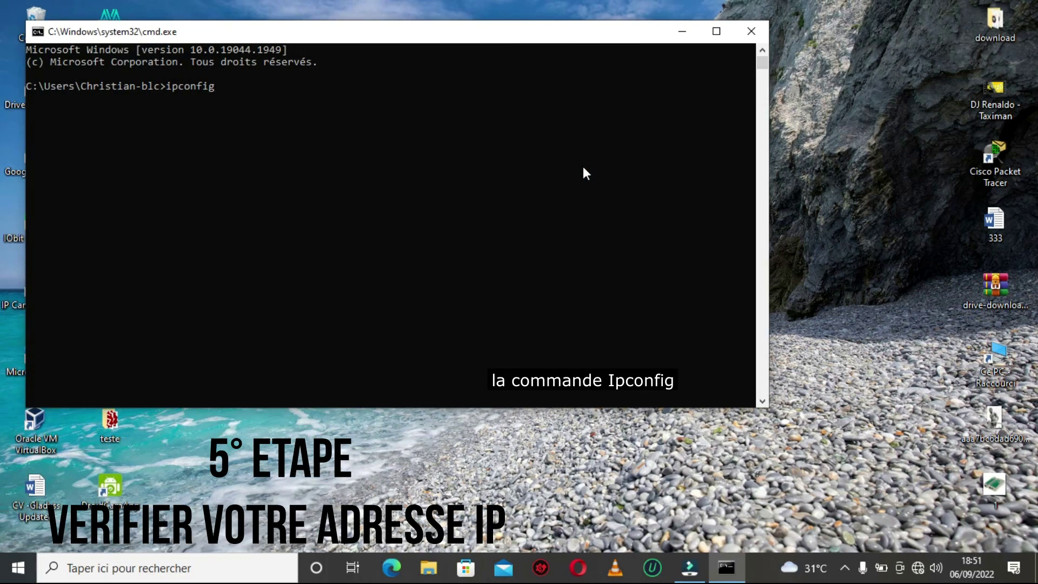
key("Return")
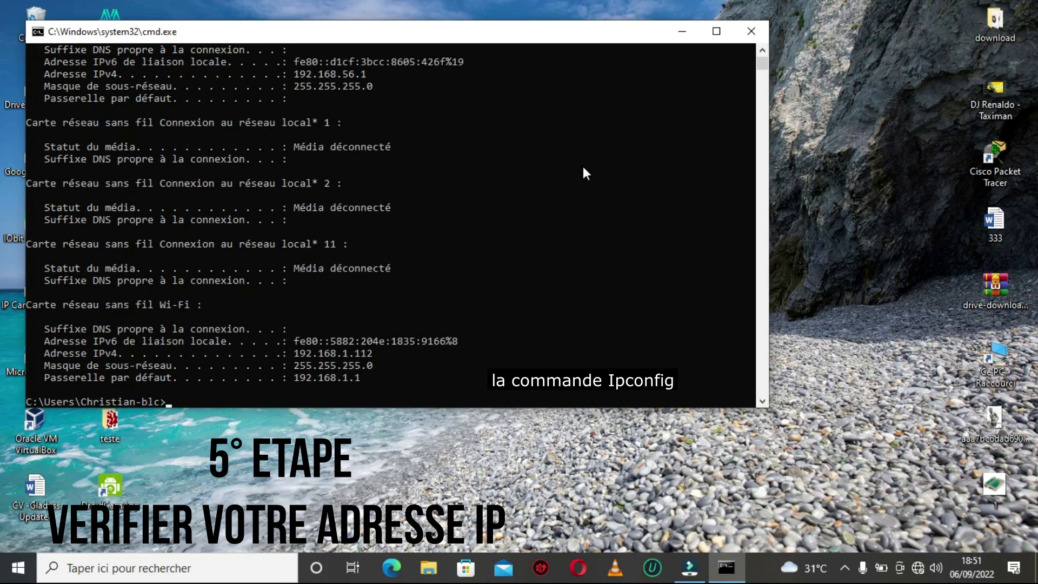
left_click_drag(372, 366, 325, 357)
left_click(401, 364)
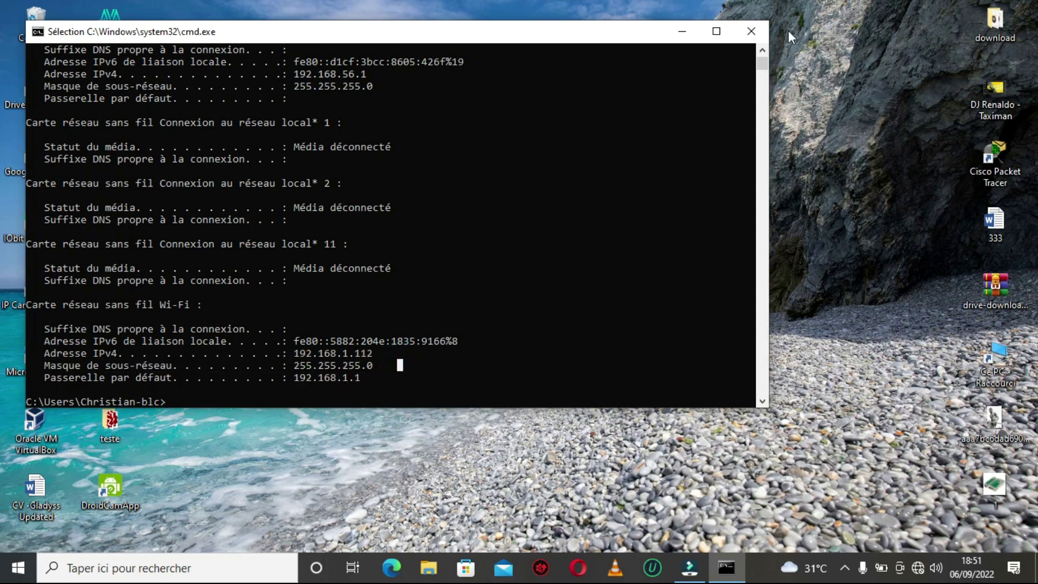
left_click(750, 31)
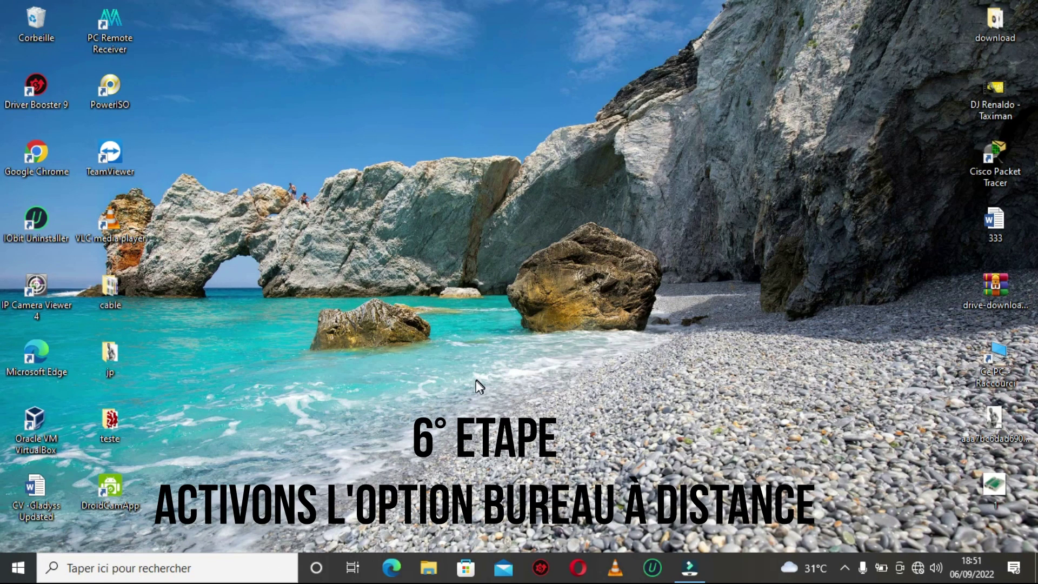
Open the system properties of Ce PC and go to the Bureau à distance settings
left_click(427, 574)
left_click(920, 52)
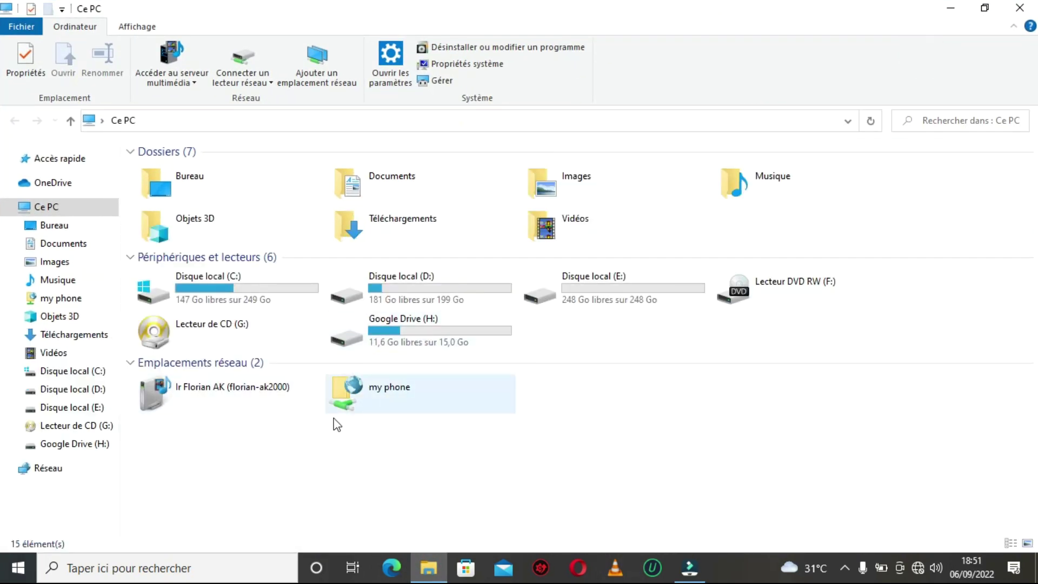
right_click(37, 207)
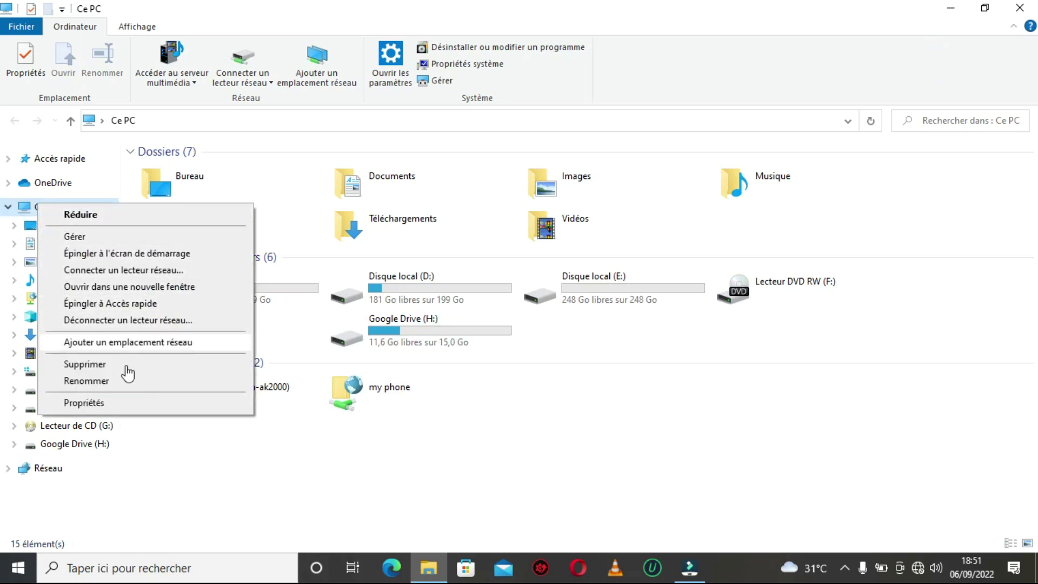
left_click(96, 403)
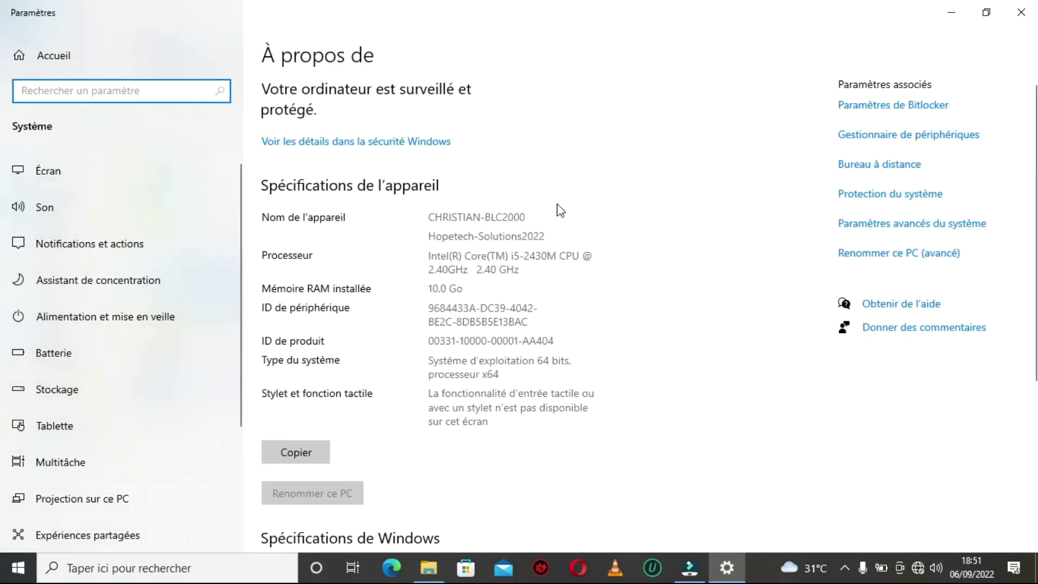
left_click_drag(465, 289, 401, 294)
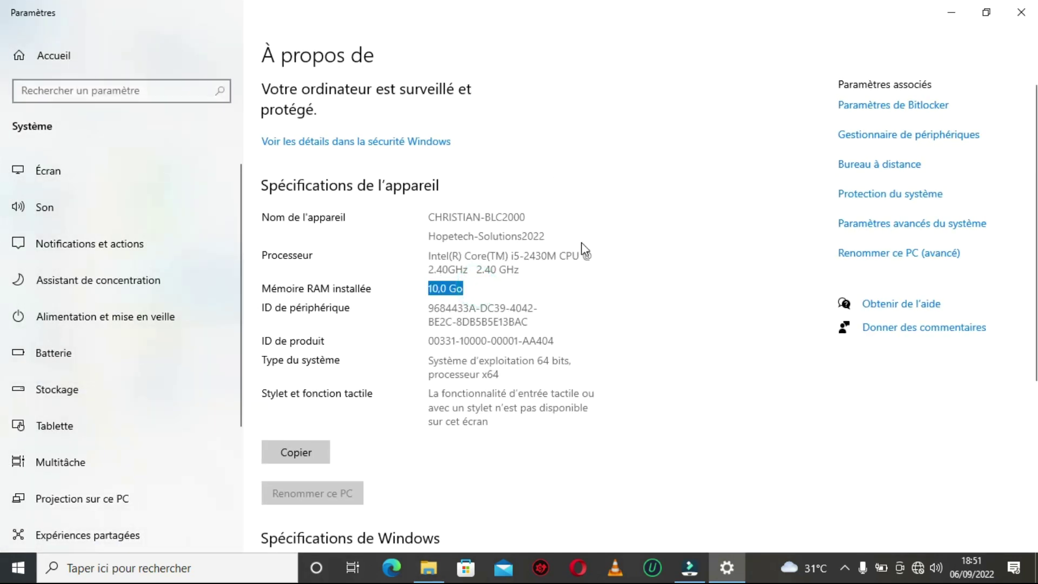
left_click(442, 330)
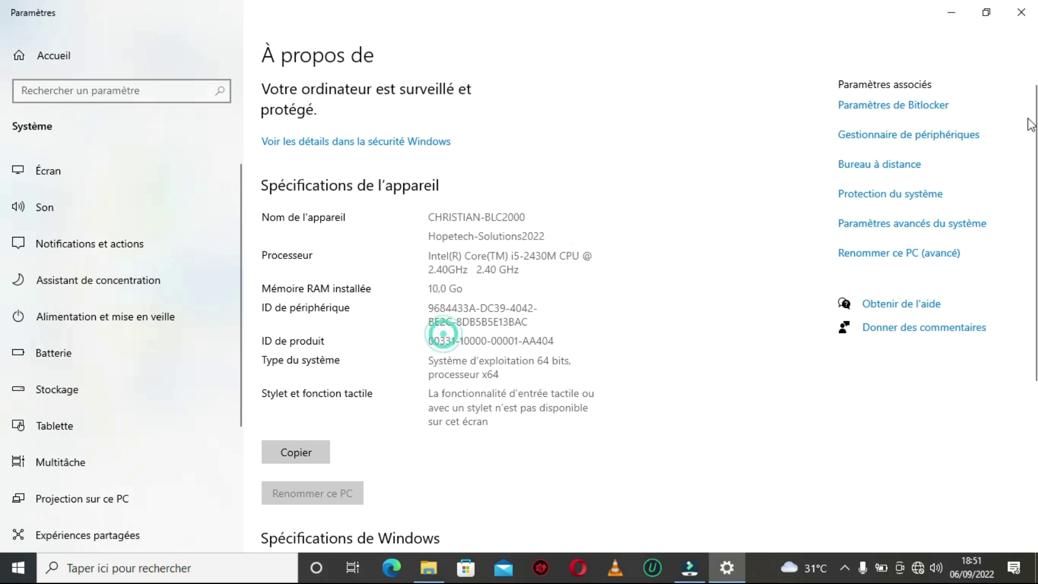
left_click(880, 164)
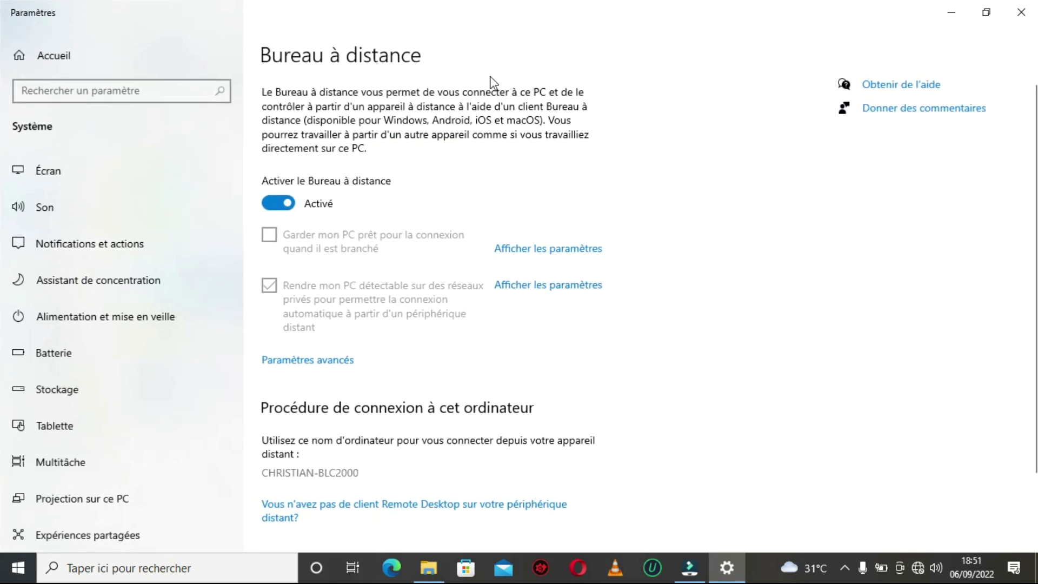
Check that Bureau à distance is enabled without turning it off, highlight the computer name for connecting, and close the settings and file windows
left_click(277, 203)
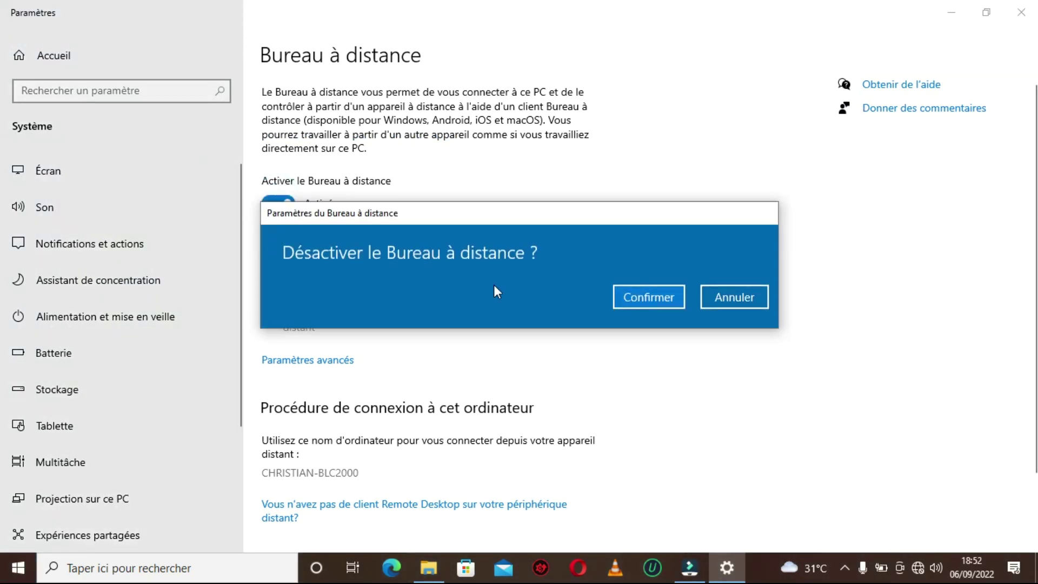
left_click(736, 298)
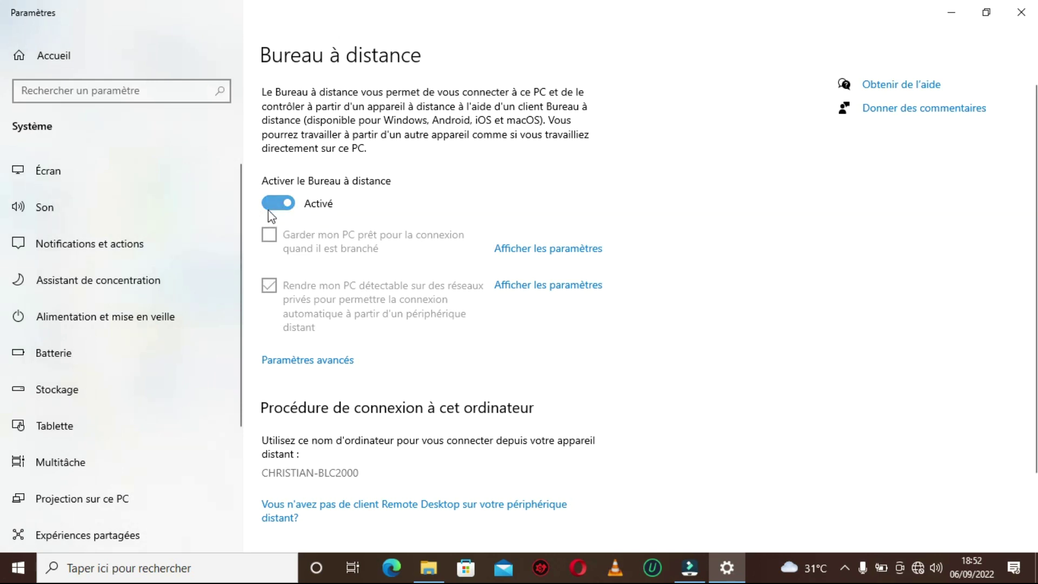
scroll(493, 276, "down", 2)
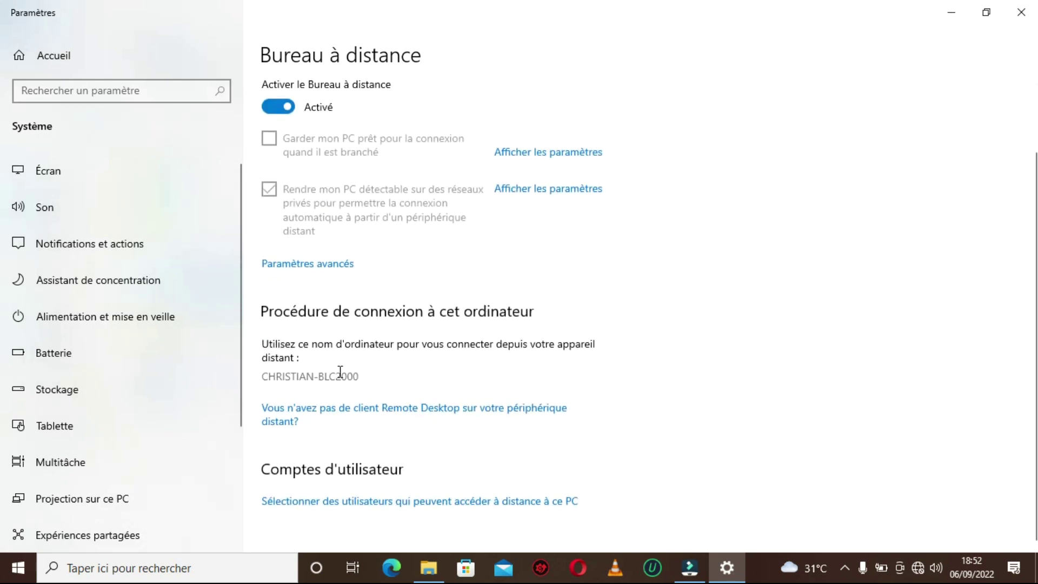
left_click_drag(369, 372, 220, 386)
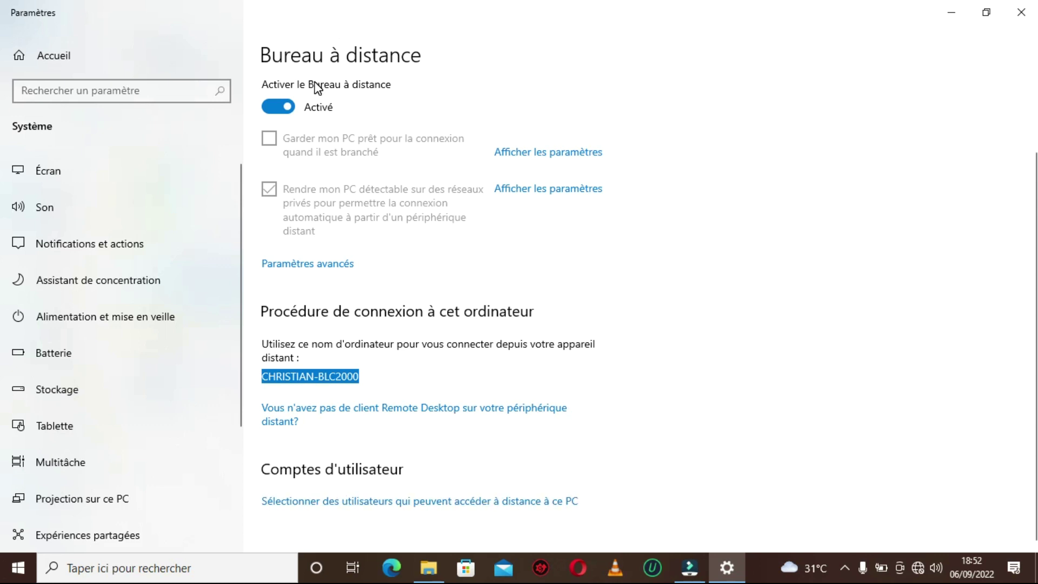
left_click(1016, 12)
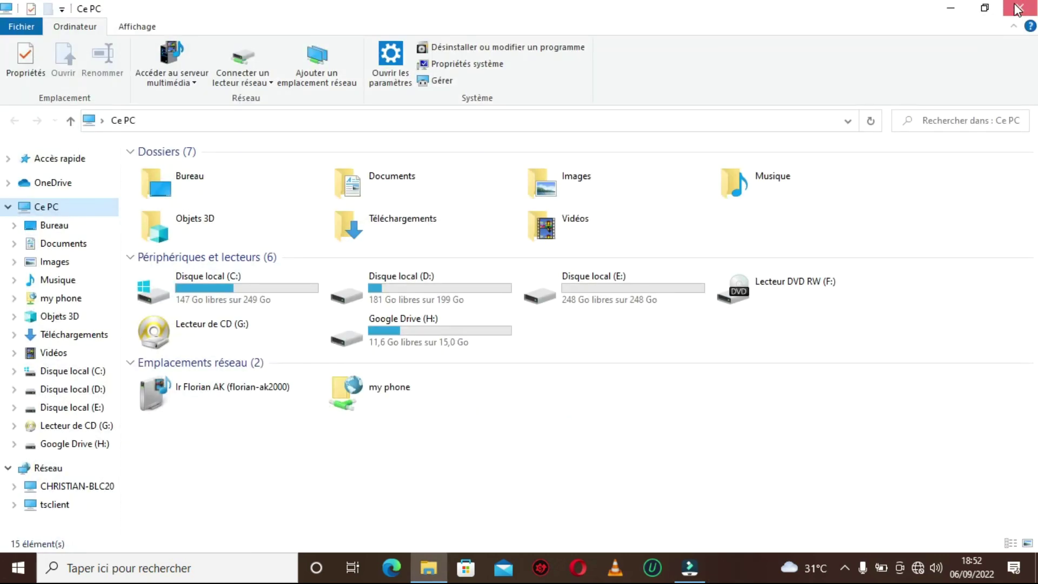
left_click(1016, 9)
right_click(527, 231)
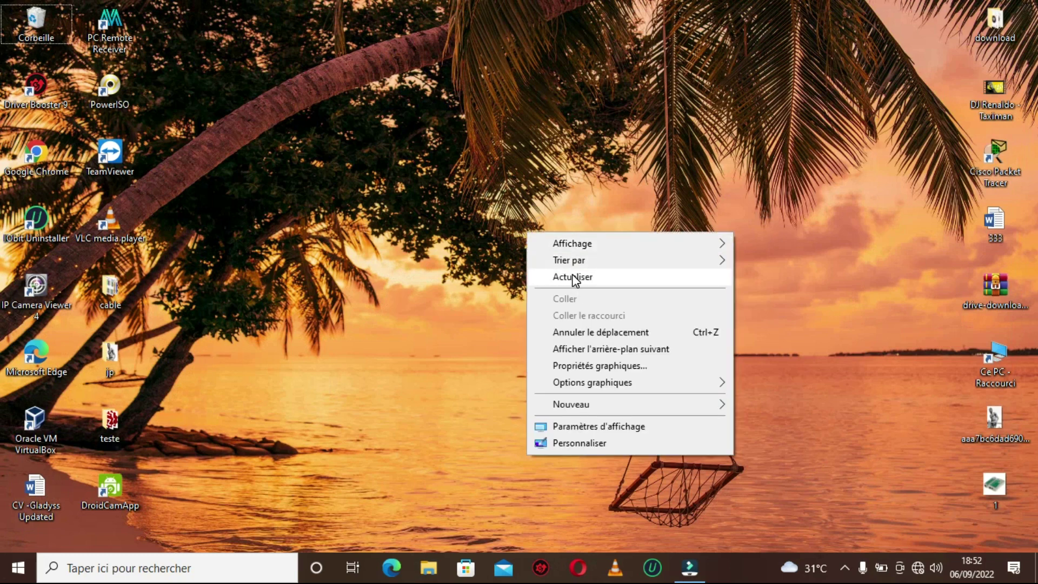
left_click(573, 280)
right_click(423, 289)
left_click(446, 331)
right_click(374, 316)
left_click(415, 361)
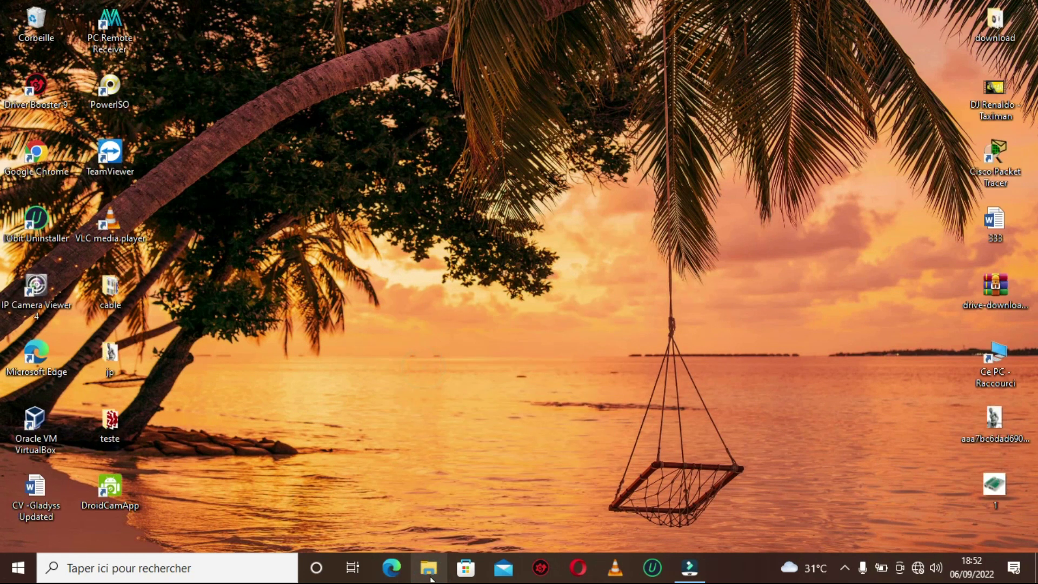
Reopen the system properties of Ce PC to examine the device name in the device specifications
left_click(429, 567)
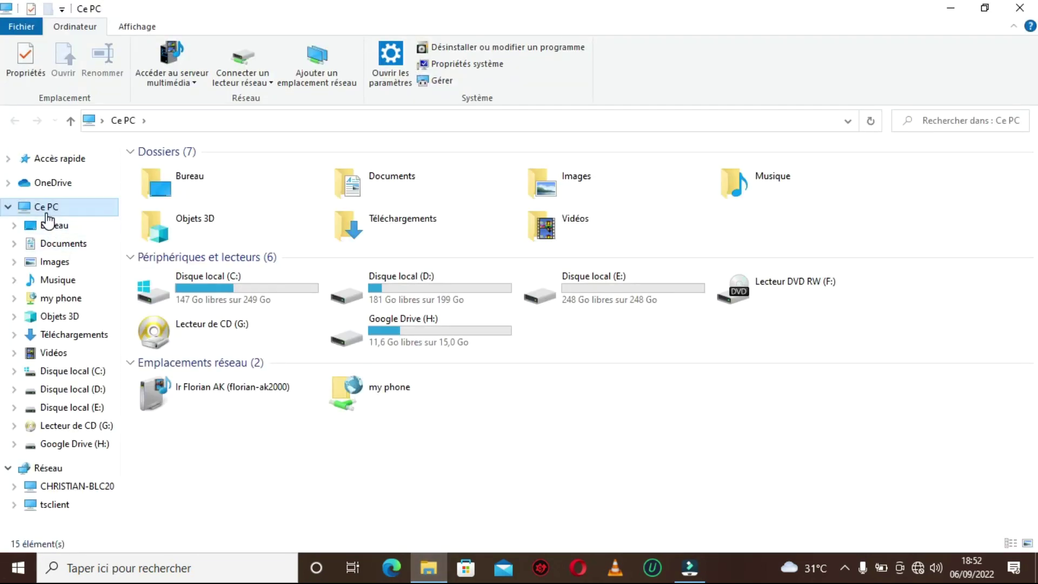
right_click(48, 214)
left_click(116, 417)
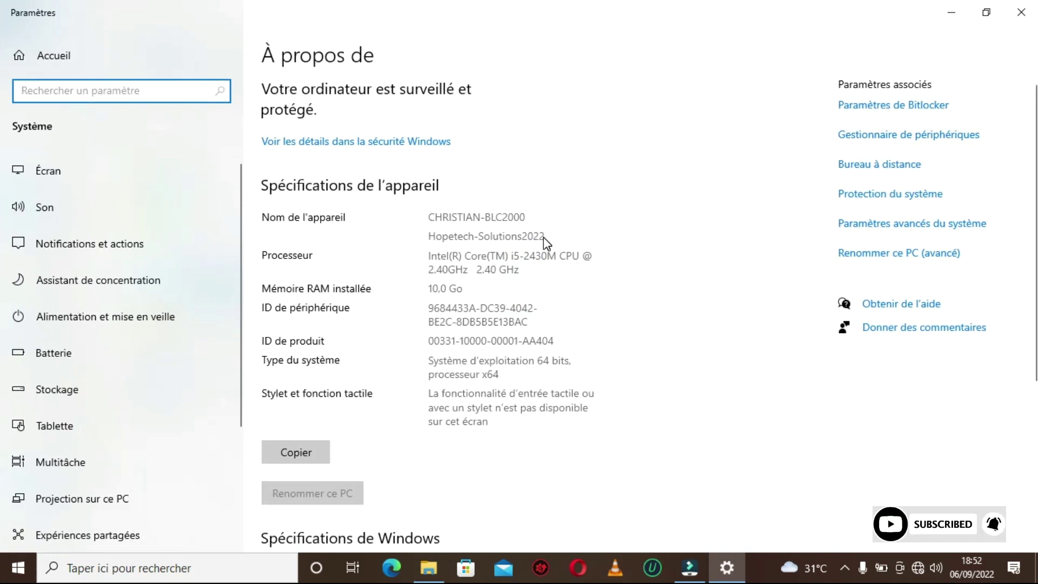
left_click(417, 230)
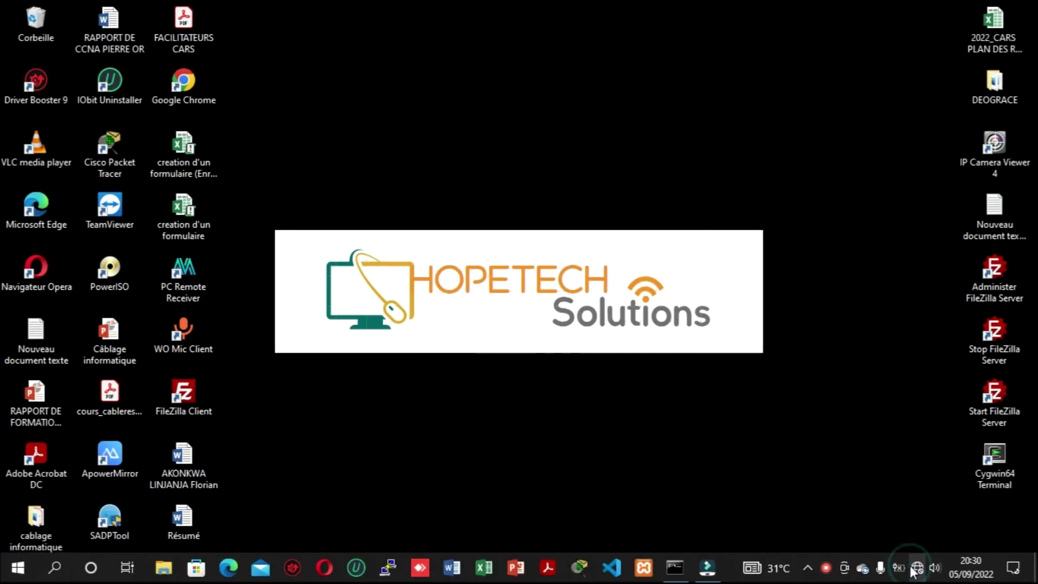
On the other PC, ping 192.168.1.112 from a command window to test connectivity with the remote PC
left_click(914, 569)
left_click(604, 138)
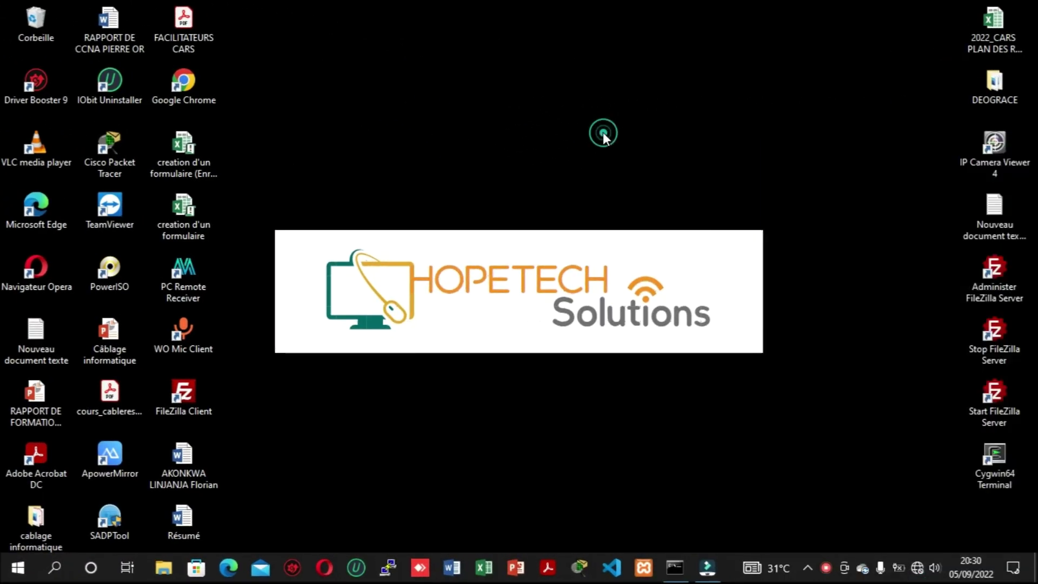
key("super+r")
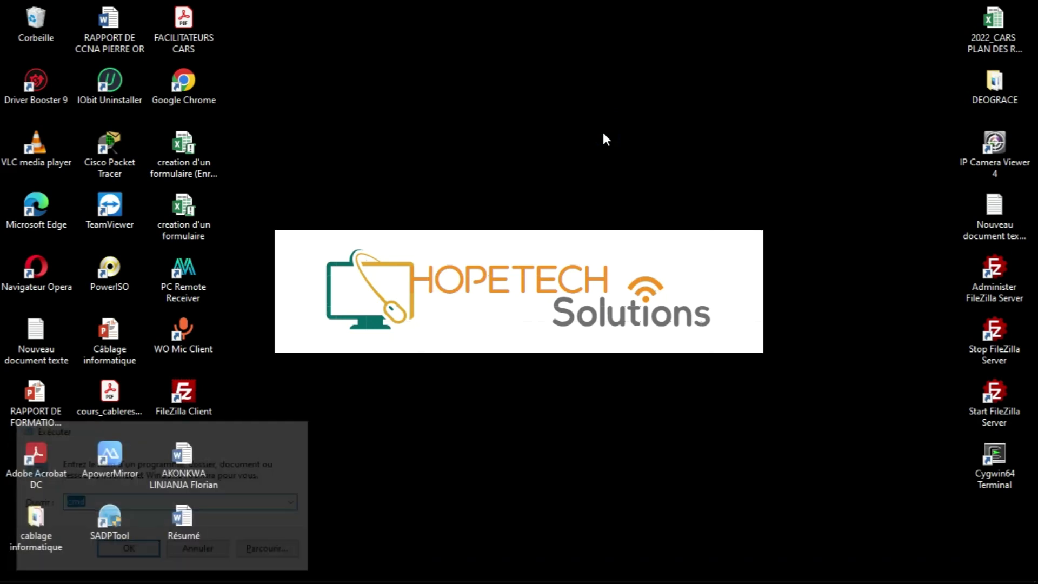
key("Return")
type("ping 19")
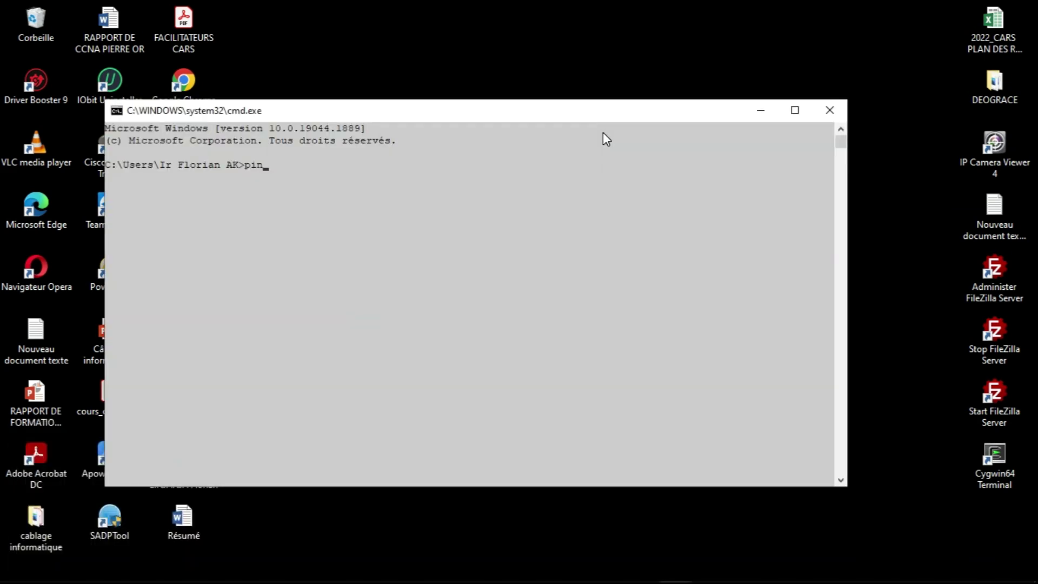
type("2.168")
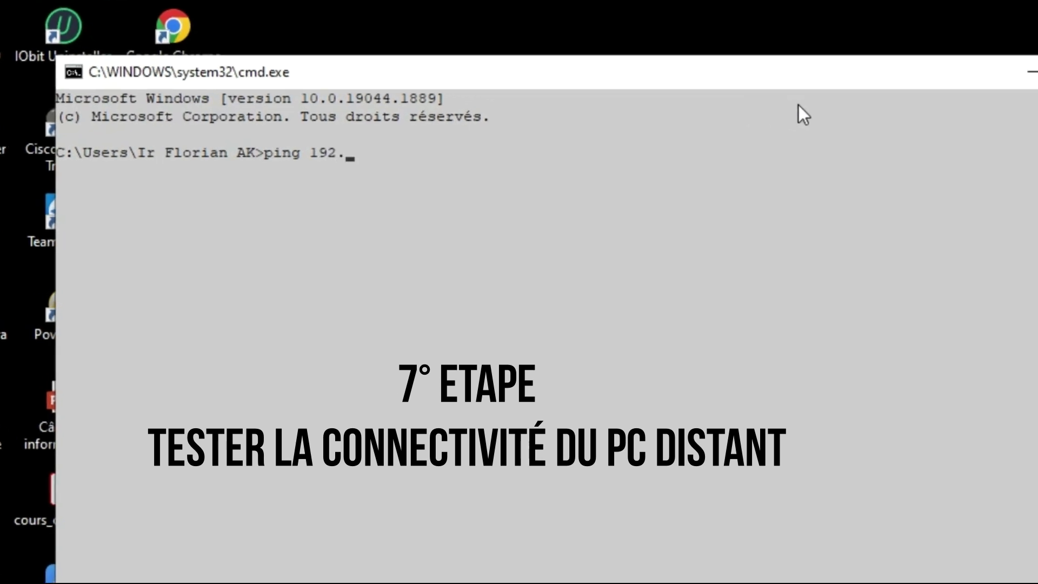
type(".1")
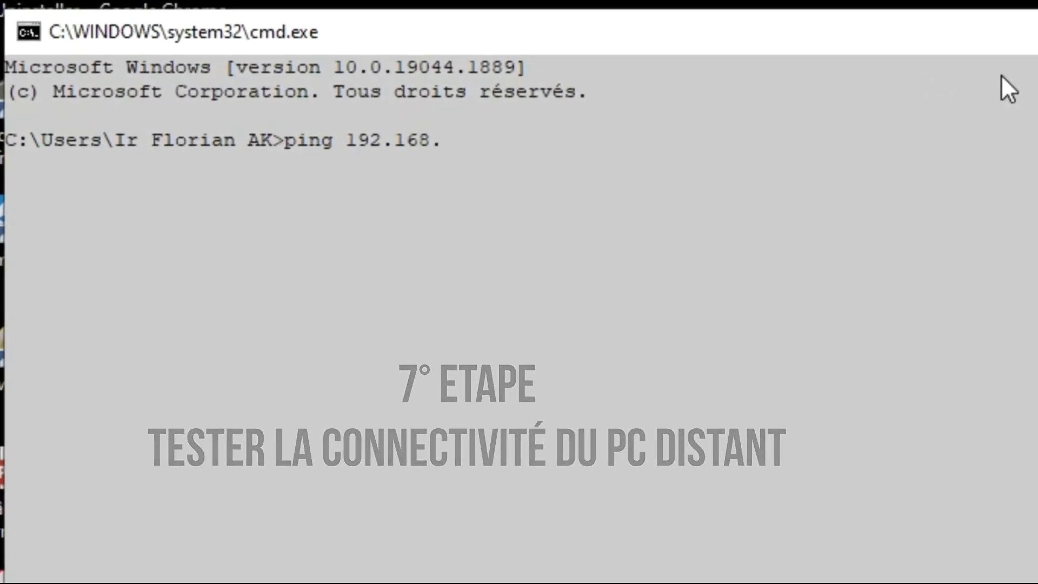
type(".")
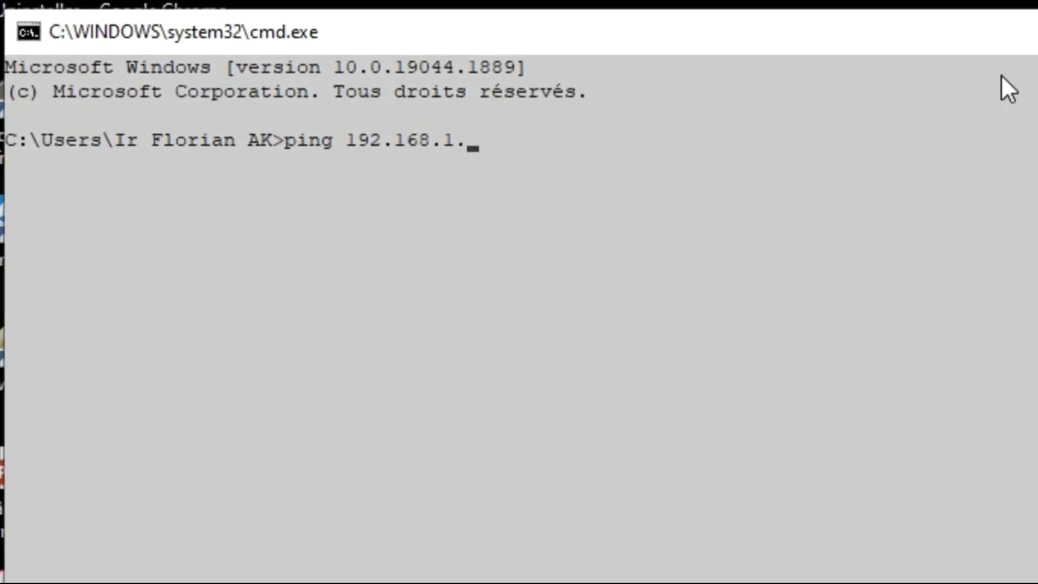
type("112")
key("Return")
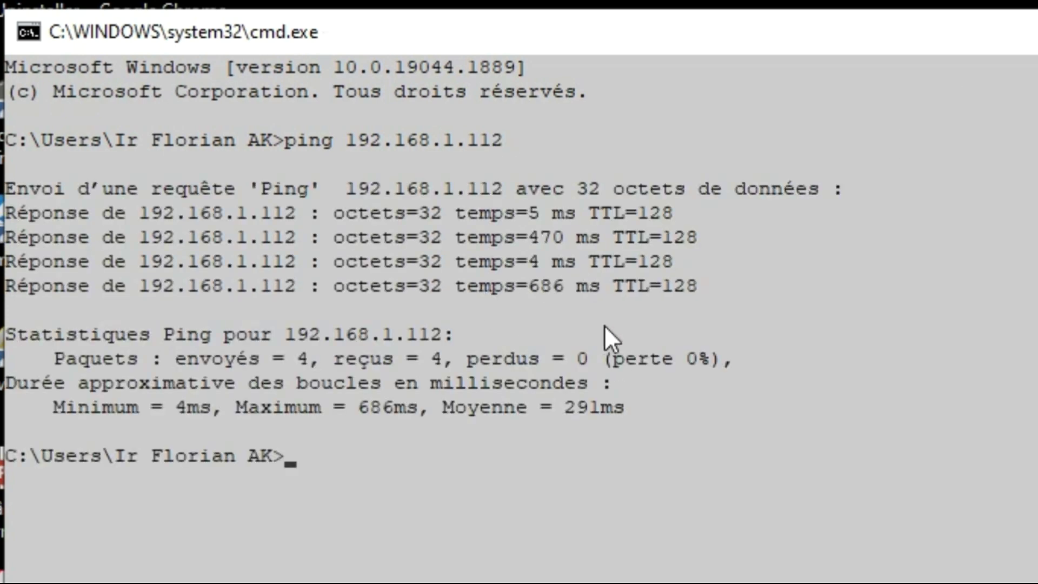
Examine the ping replies and packet statistics by highlighting them, and close the command window
left_click_drag(672, 308, 25, 206)
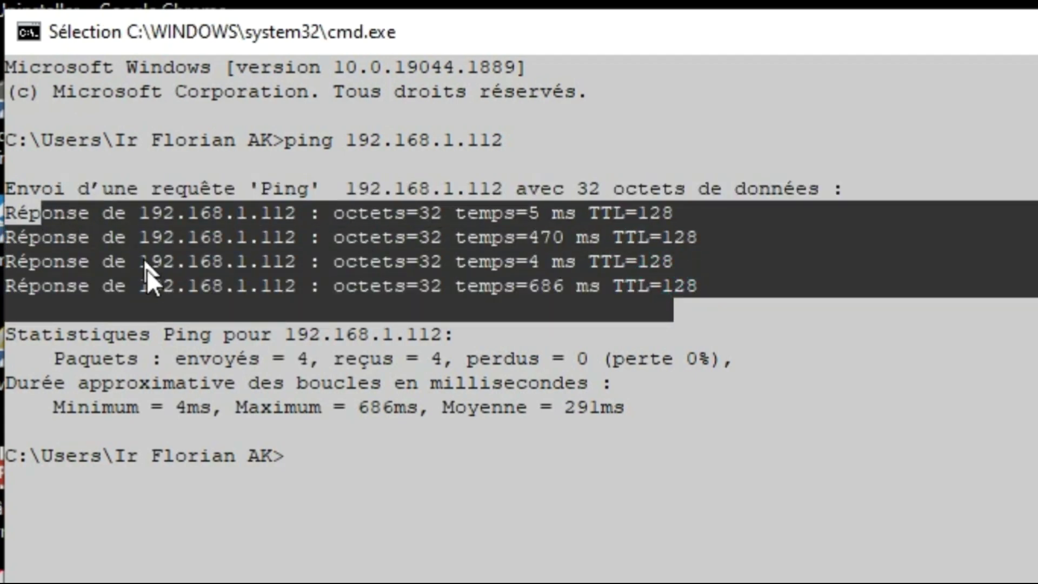
left_click_drag(46, 357, 628, 386)
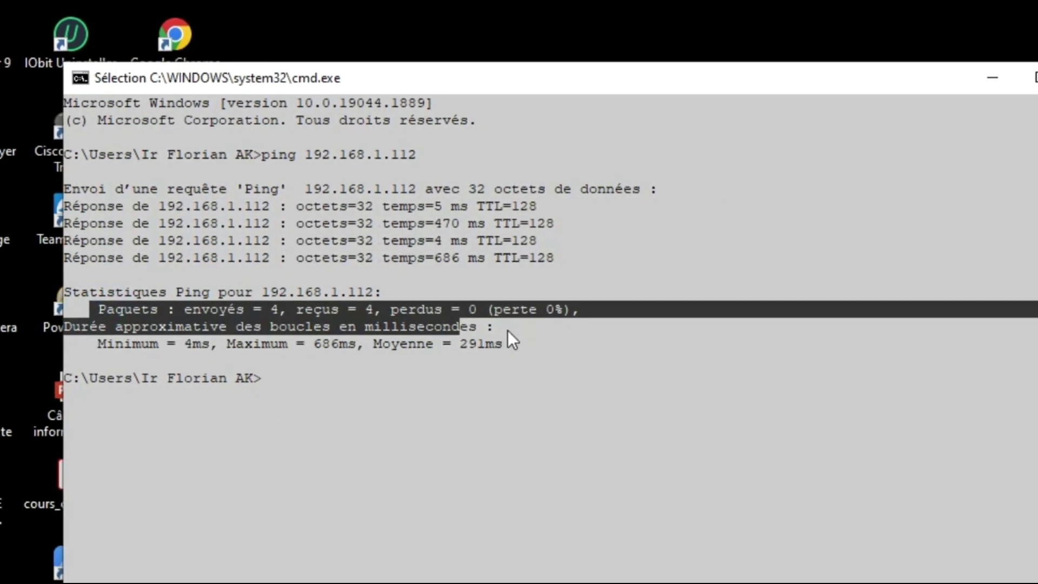
left_click_drag(507, 329, 559, 305)
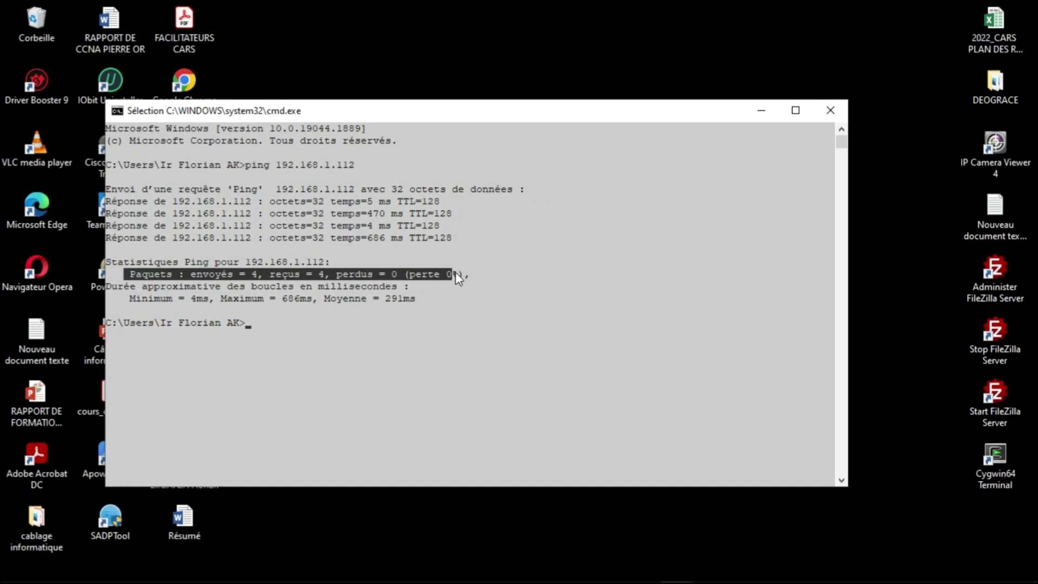
left_click(829, 112)
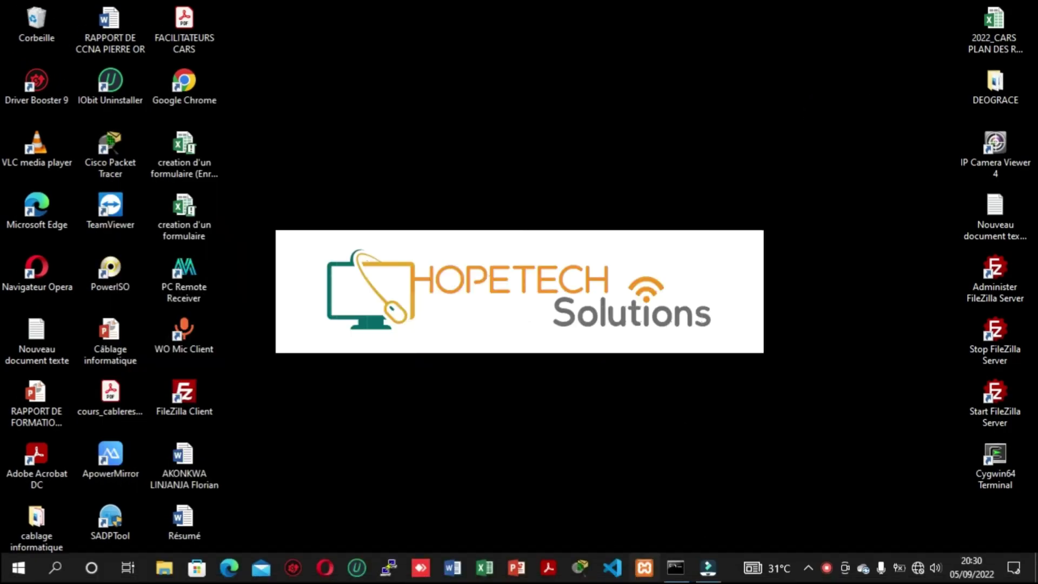
Search Windows for "connexion" and open Connexion Bureau à distance
left_click(60, 570)
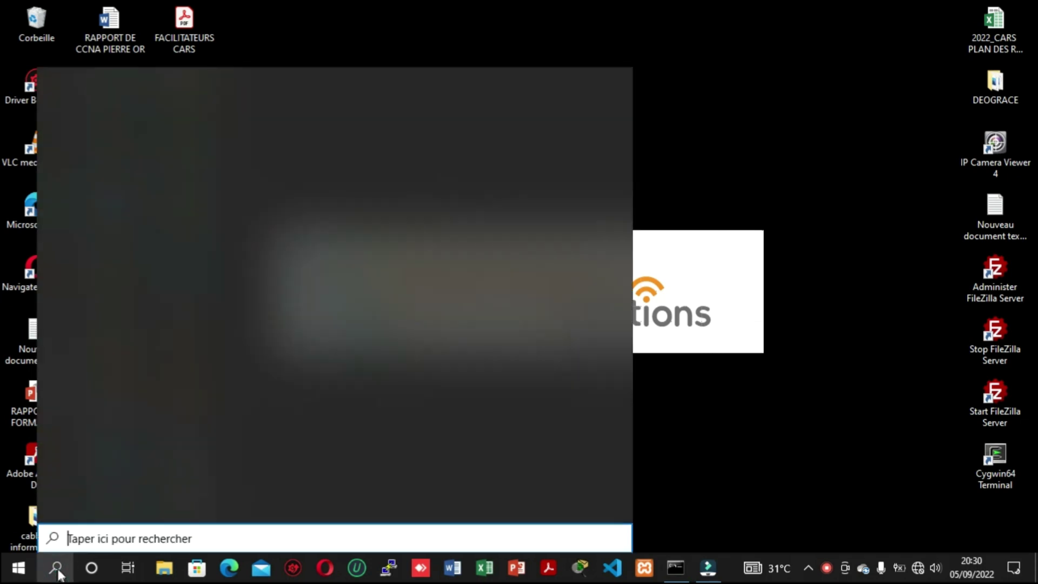
type("co")
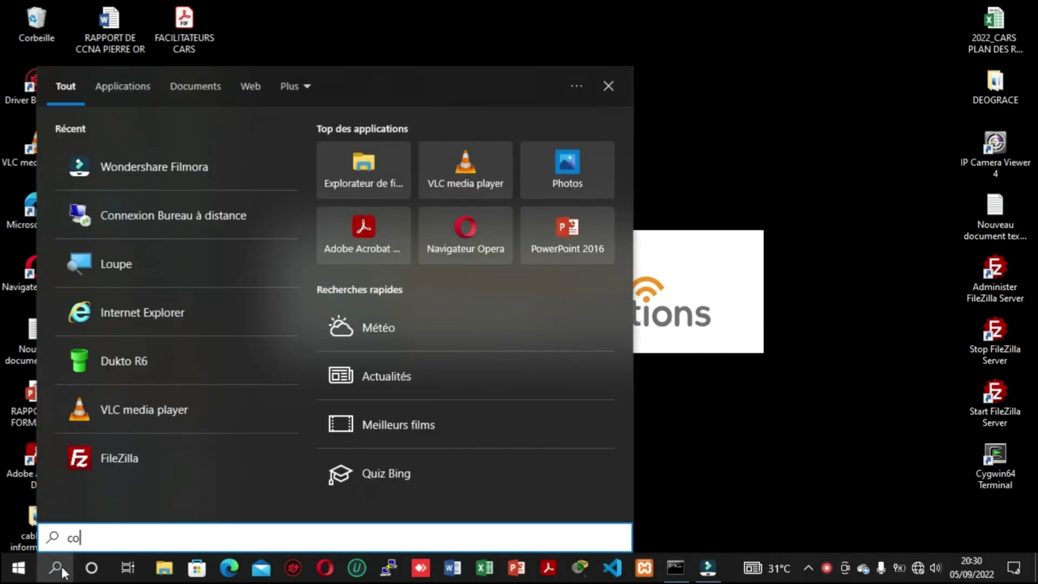
type("nn")
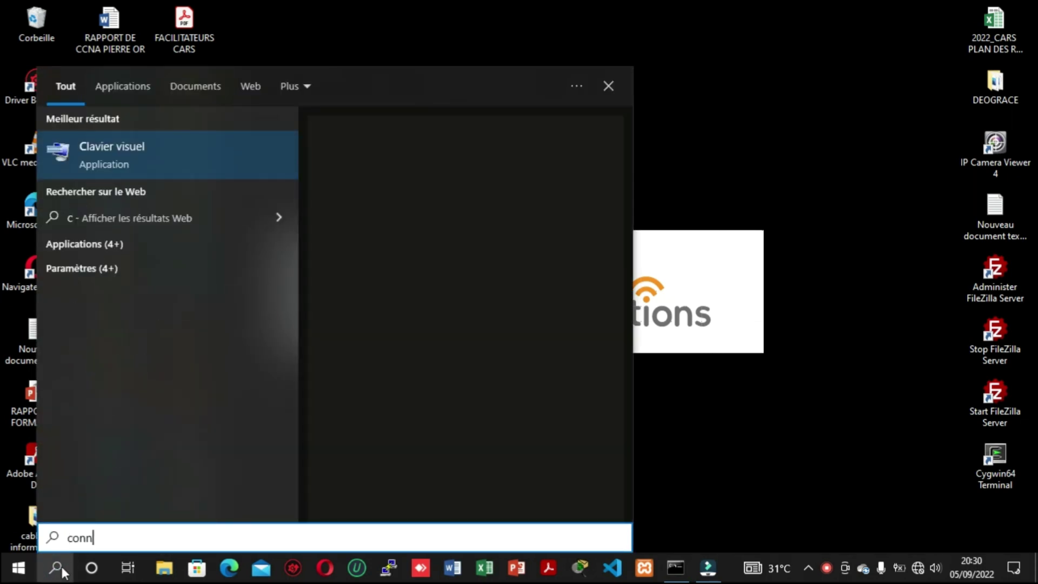
type("exion")
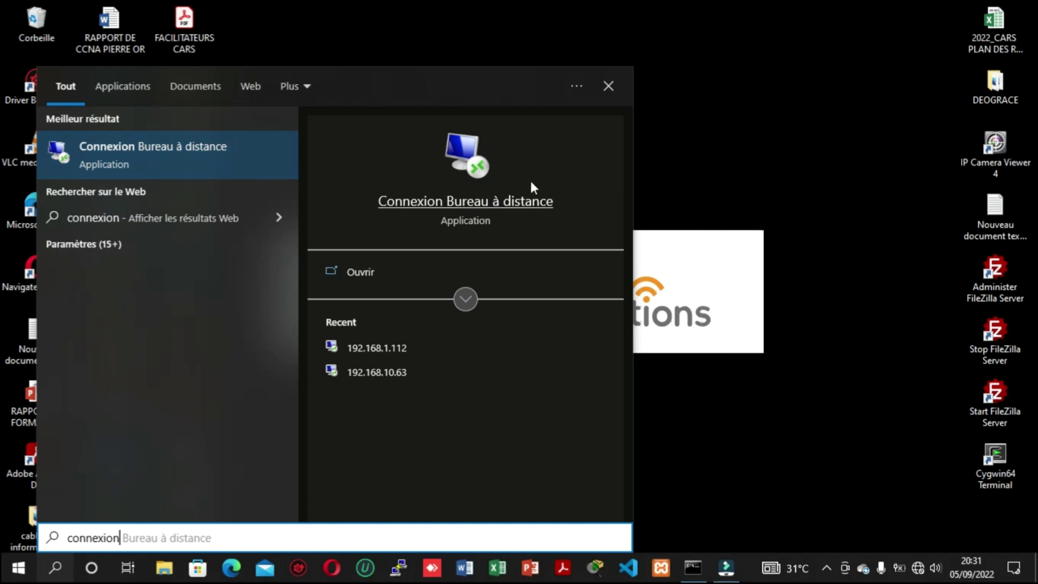
left_click(178, 165)
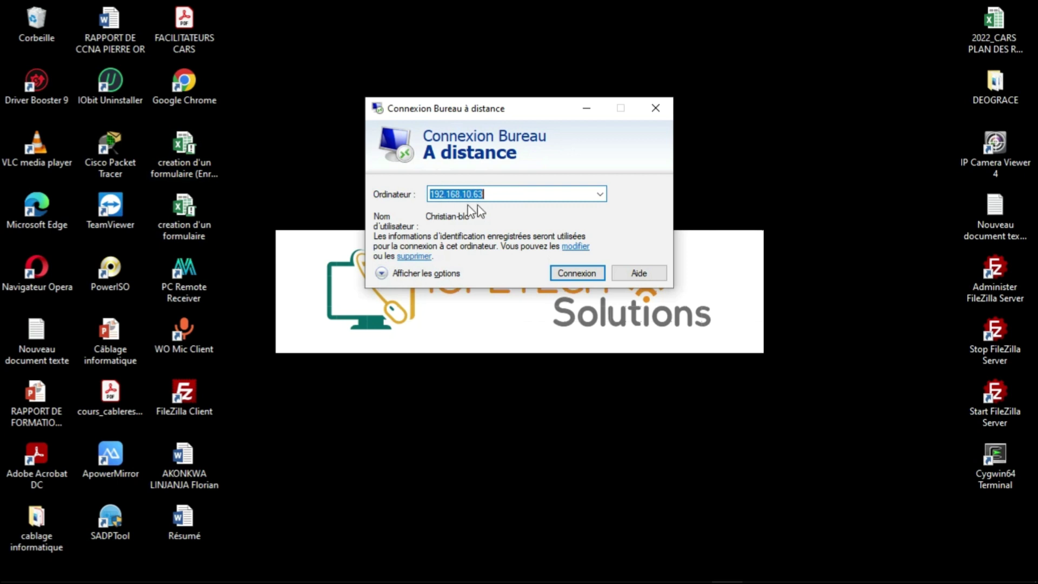
Set the remote computer address to 192.168.1.112 and start the connection
left_click(498, 193)
left_click_drag(499, 193, 428, 192)
type("192.168.")
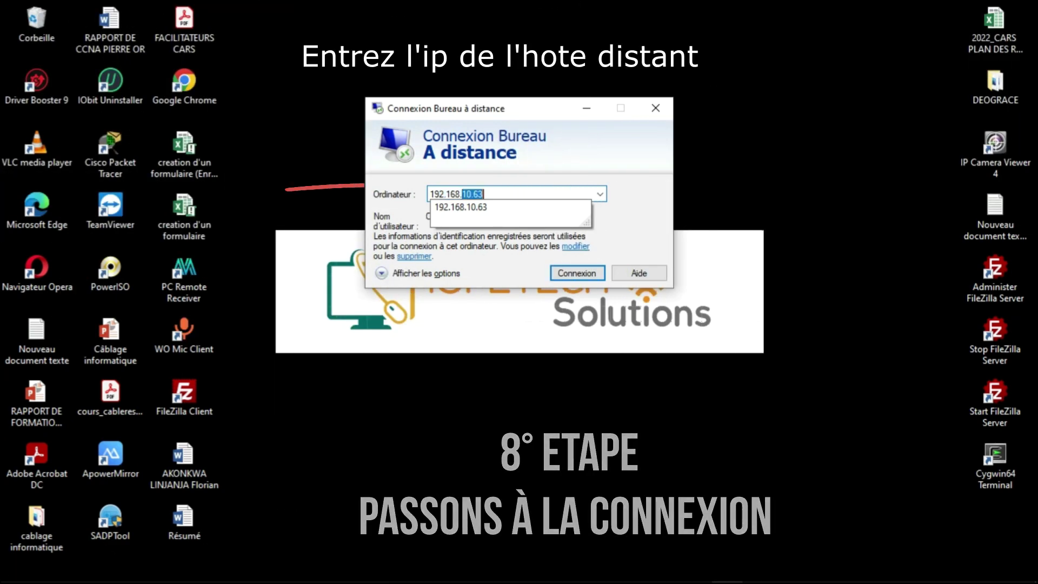
type("1")
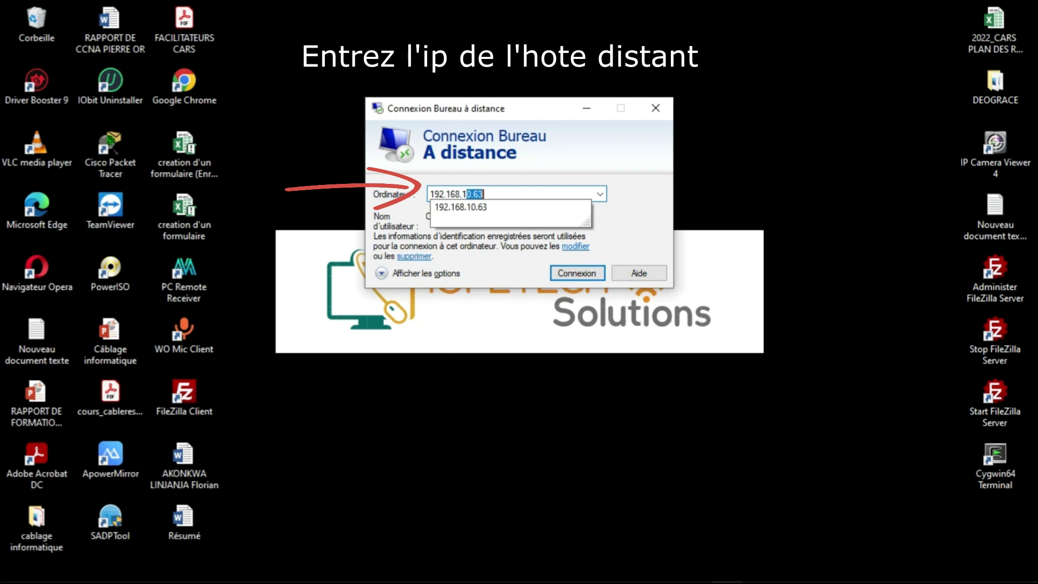
key("BackSpace")
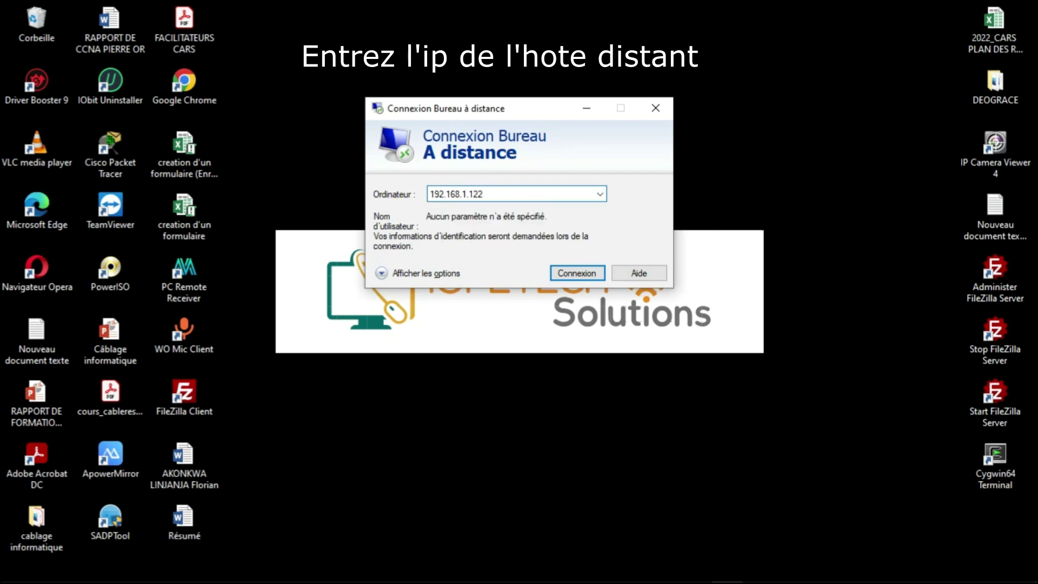
key("BackSpace")
key("BackSpace")
type("12")
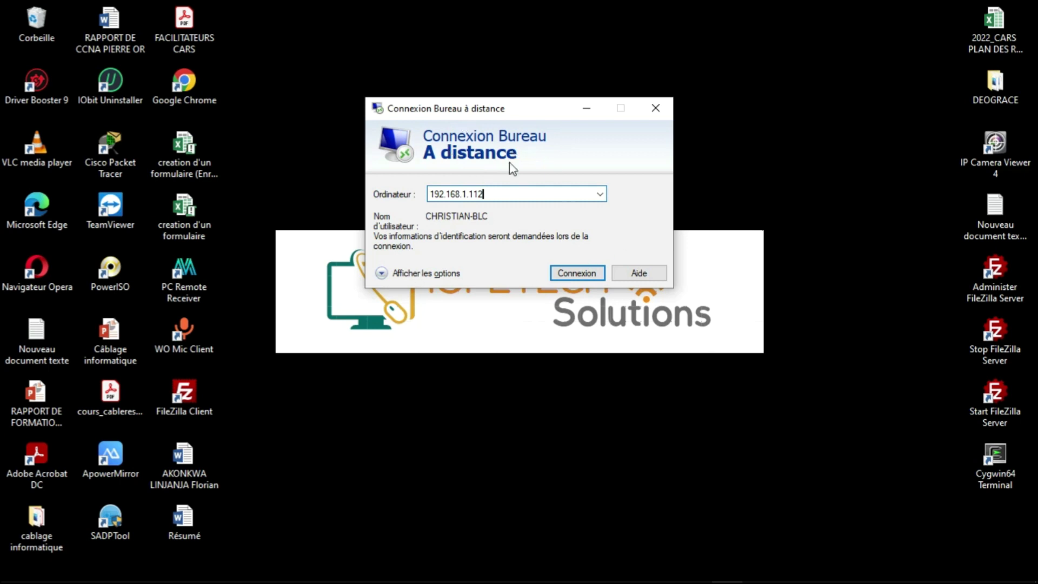
left_click(604, 197)
left_click(604, 197)
left_click(572, 276)
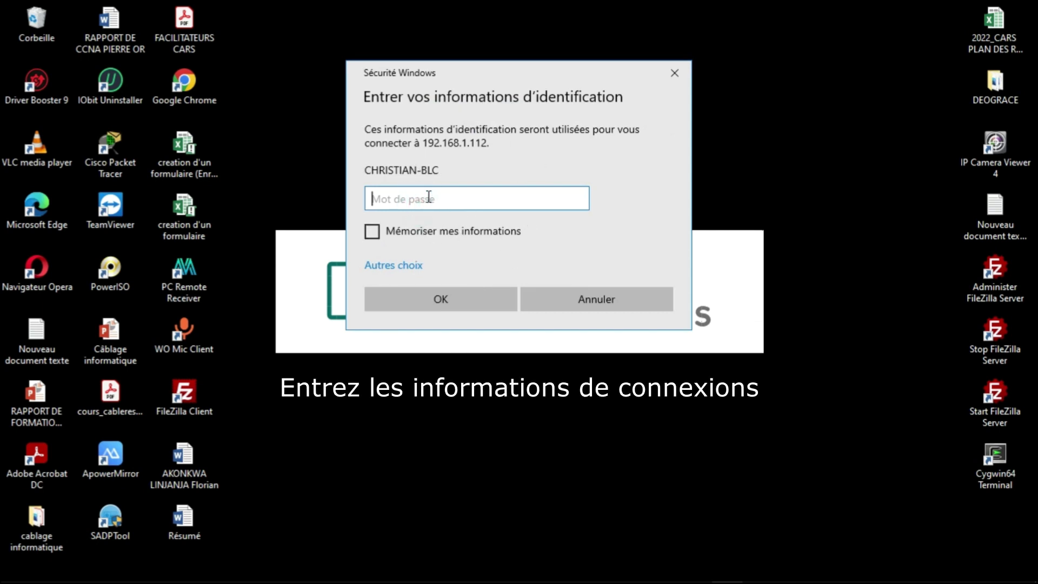
Enter the account password with Mémoriser mes informations enabled, and accept connecting despite the certificate errors
type("A")
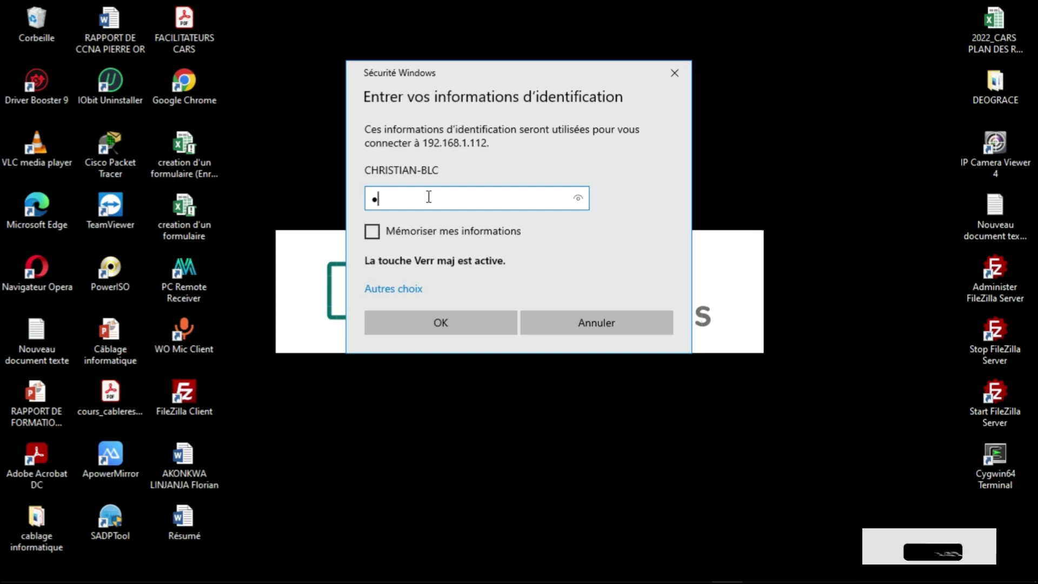
key("BackSpace")
key("Caps_Lock")
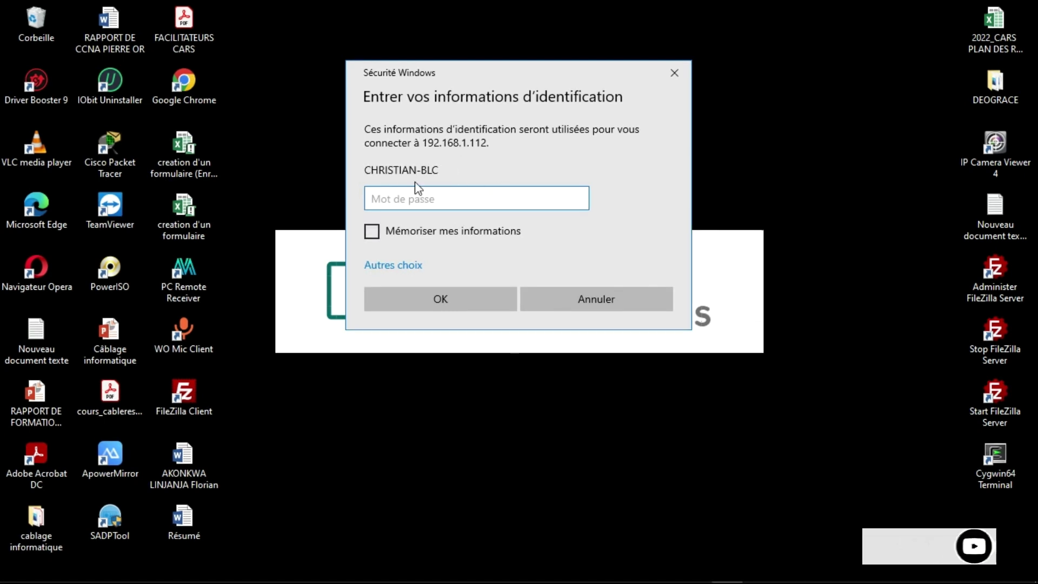
type("•")
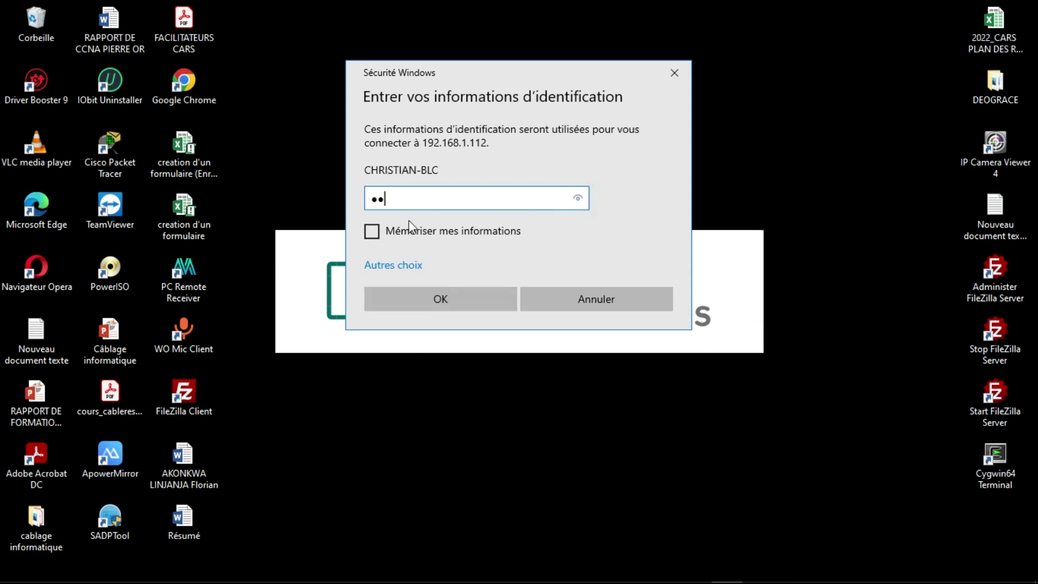
left_click(374, 234)
left_click(452, 299)
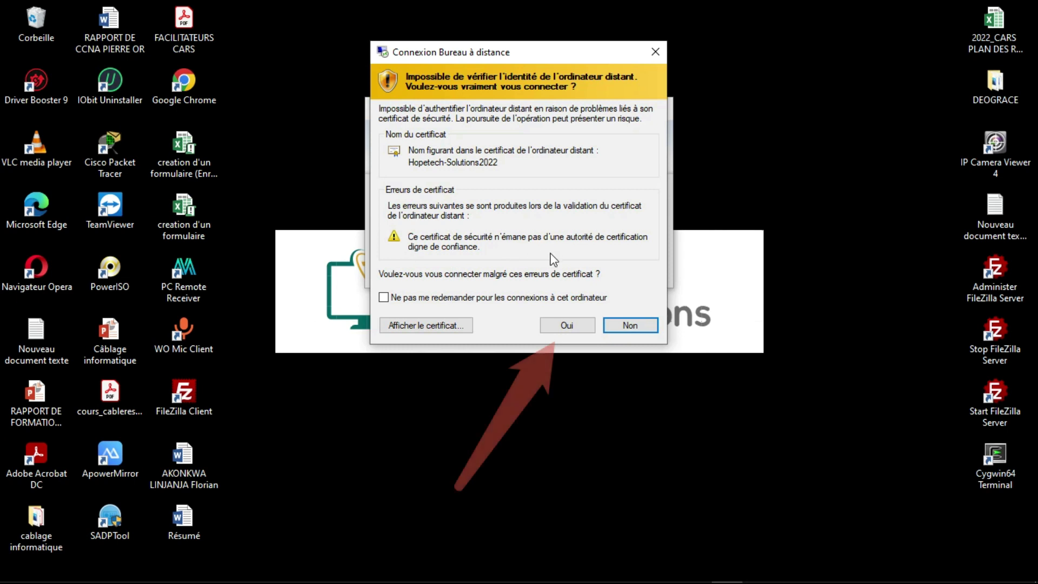
left_click(567, 324)
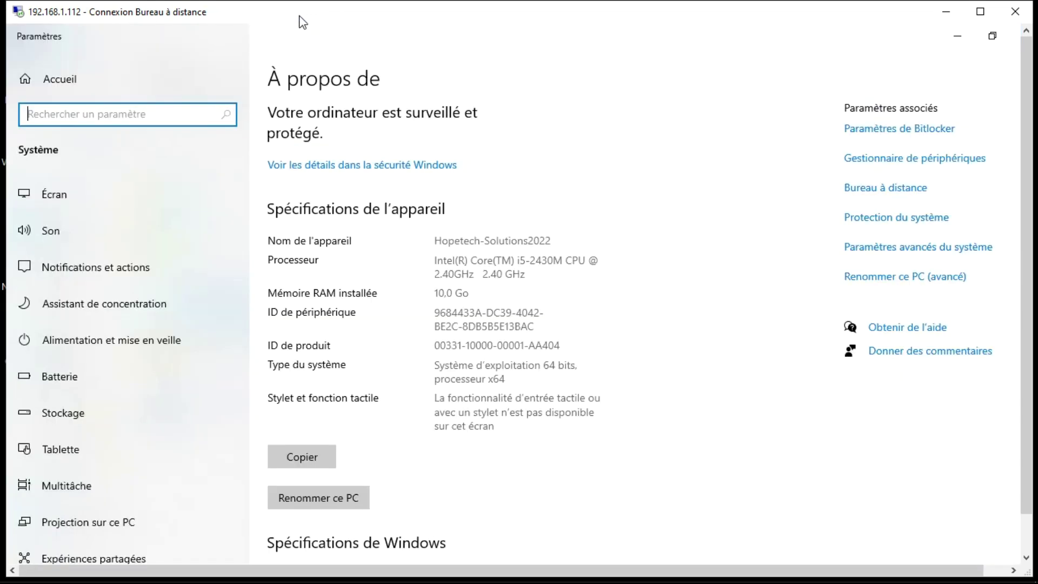
Shrink the remote session window and place it near the middle of the local desktop
left_click_drag(248, 24, 126, 125)
left_click_drag(57, 123, 253, 279)
left_click_drag(489, 303, 325, 96)
View the settings home page on the remote PC, and close its Paramètres and Ce PC windows
left_click(126, 164)
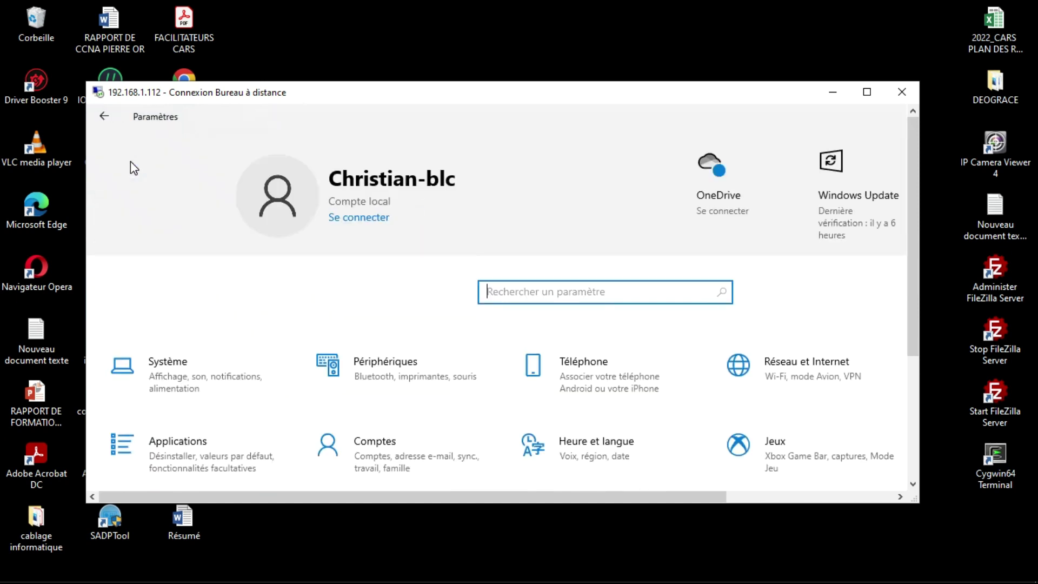
left_click(111, 122)
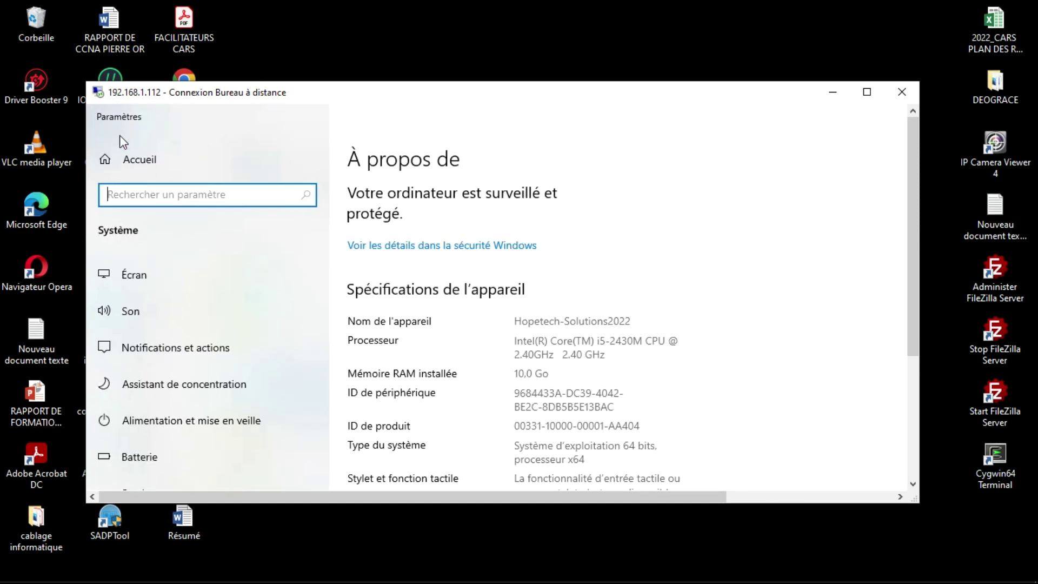
left_click(151, 163)
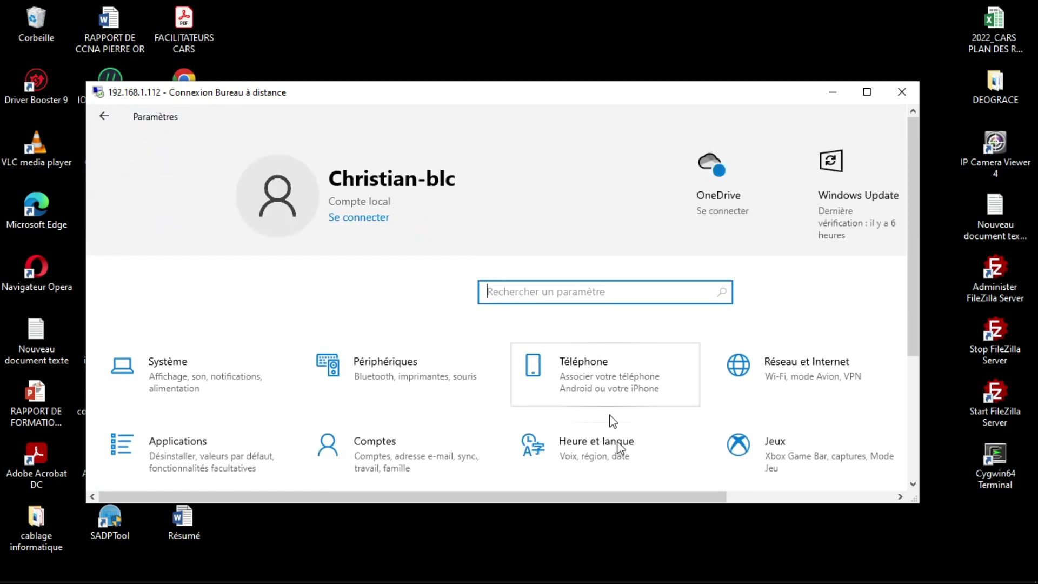
left_click_drag(643, 498, 860, 503)
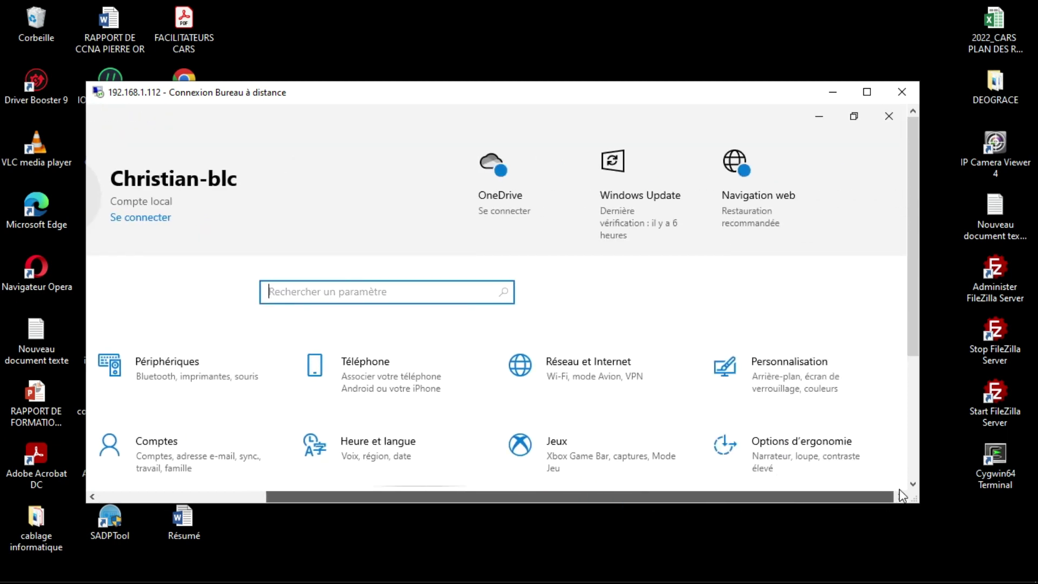
left_click(887, 117)
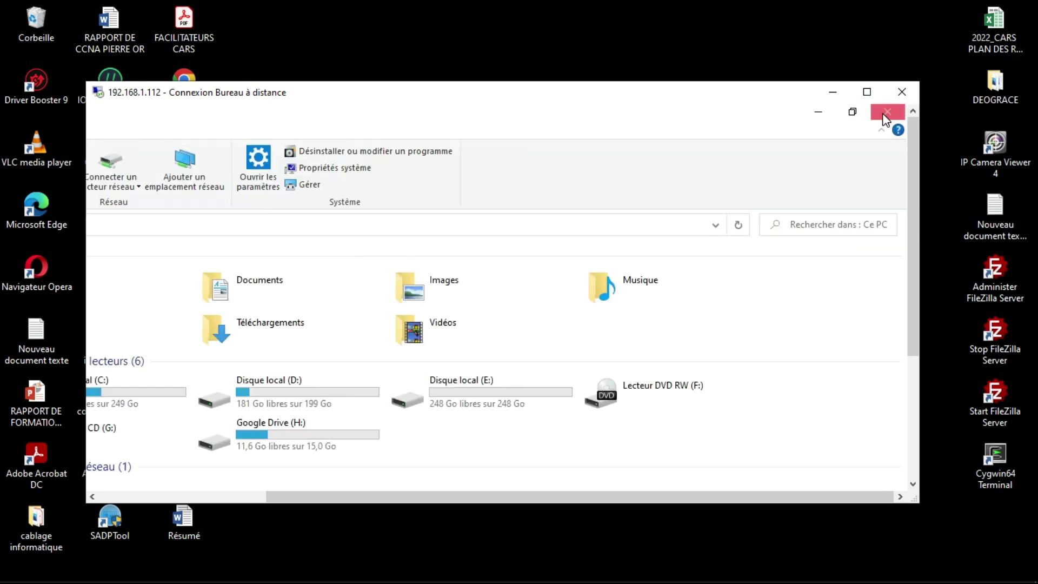
left_click(891, 114)
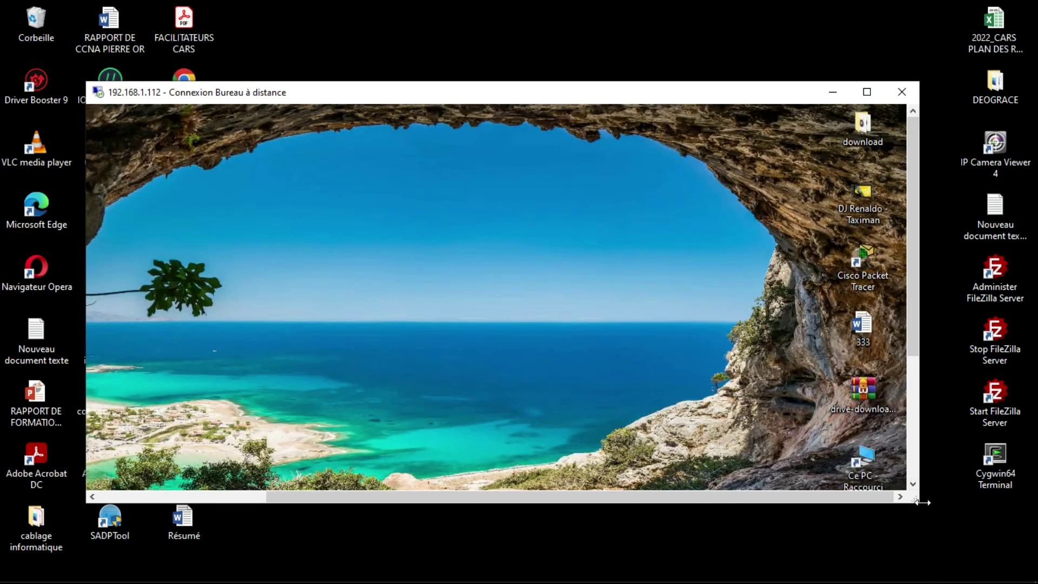
Enlarge the remote session window and refresh the remote desktop twice
left_click_drag(914, 502, 987, 564)
right_click(405, 262)
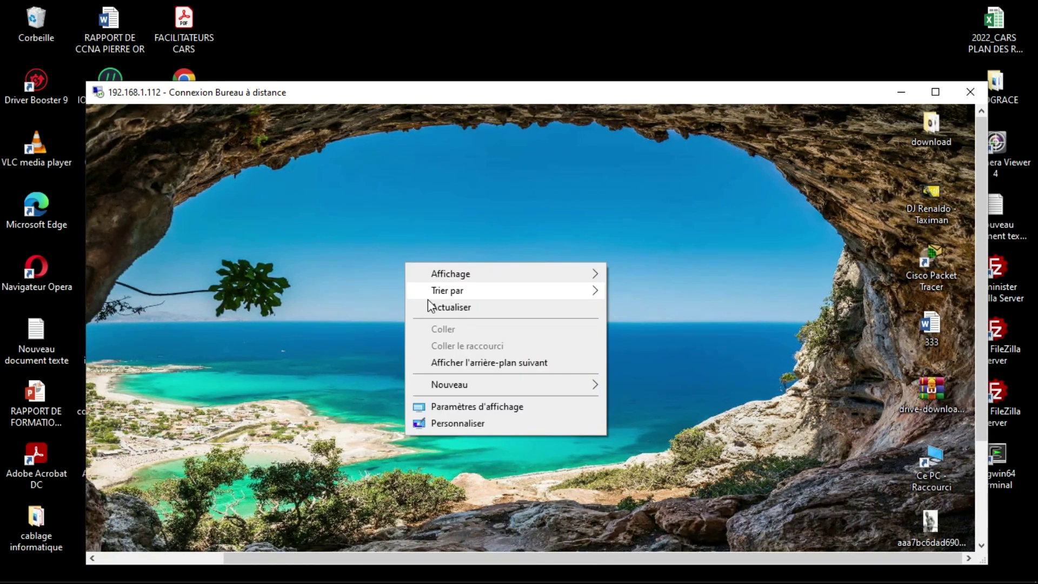
left_click(449, 307)
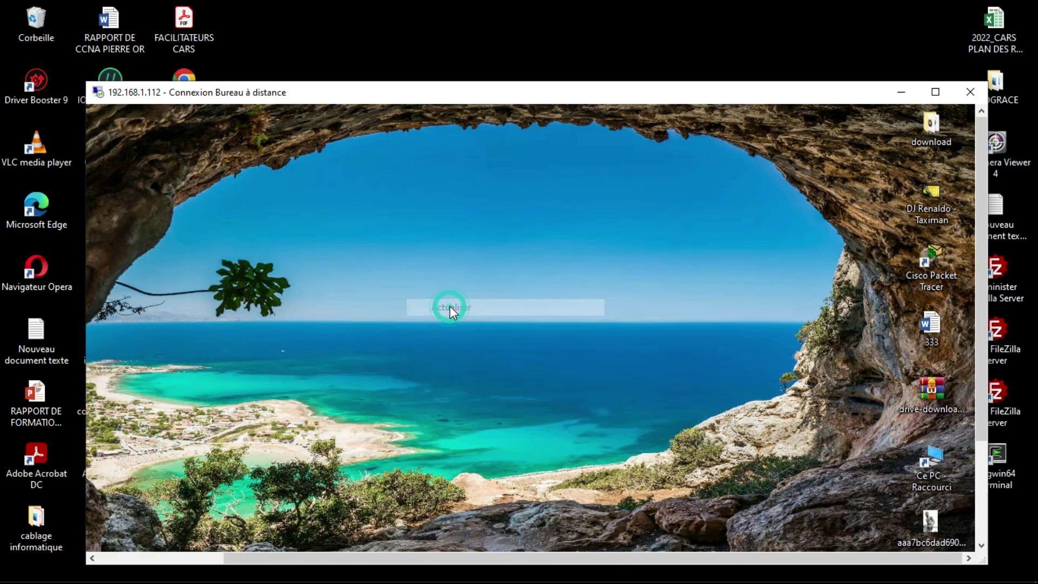
right_click(484, 273)
left_click(513, 319)
Open the file explorer on the remote PC, look through Disque local (D:), and return to Ce PC
left_click_drag(513, 559, 368, 558)
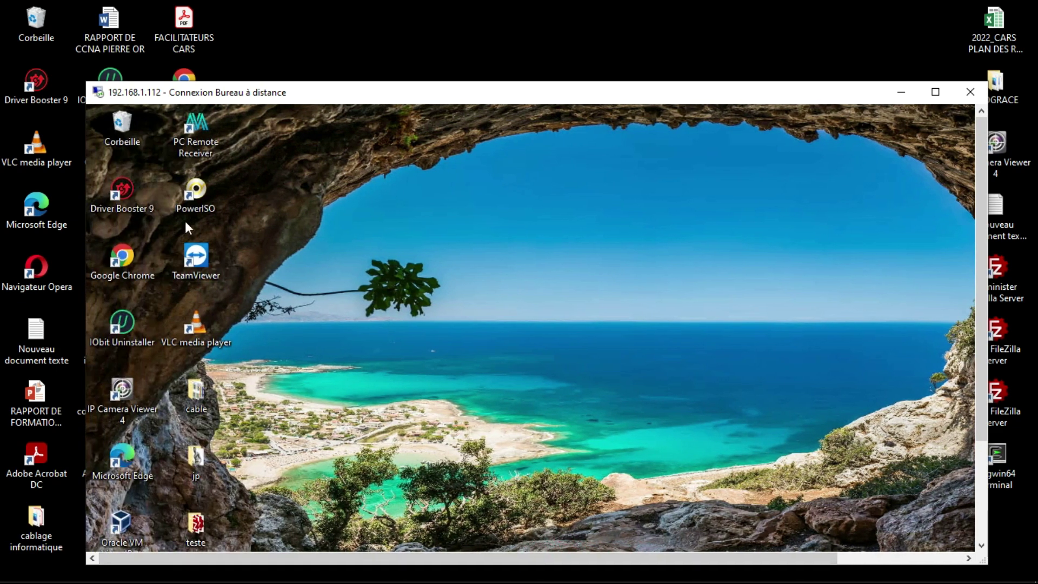
left_click_drag(980, 245, 981, 373)
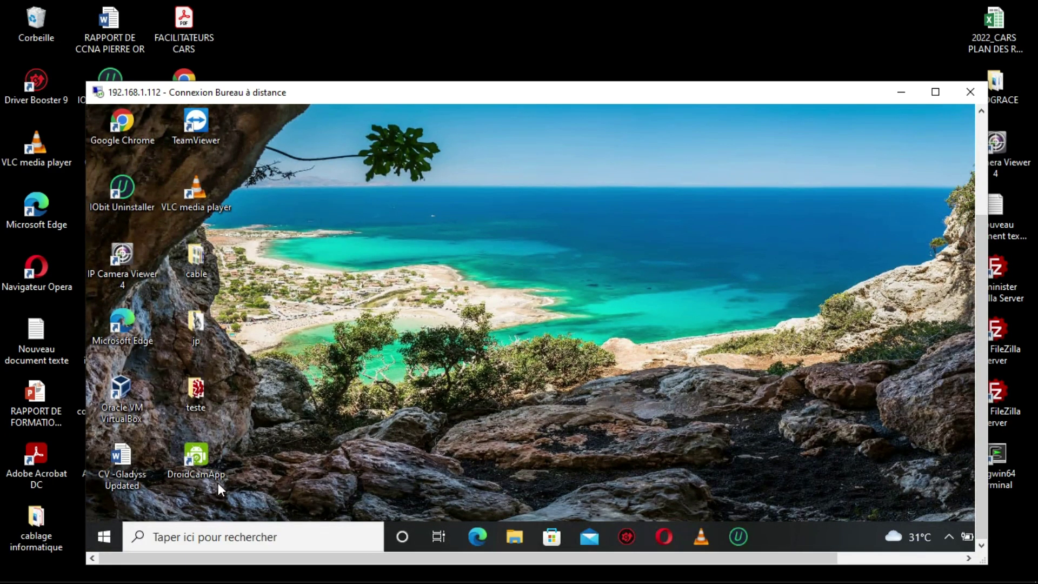
key("super+r")
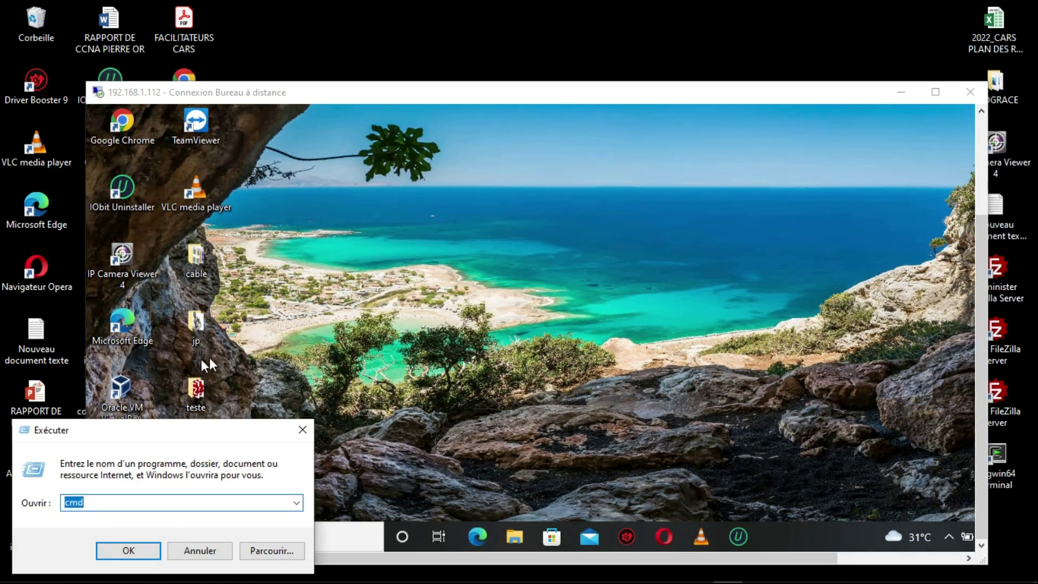
left_click(375, 387)
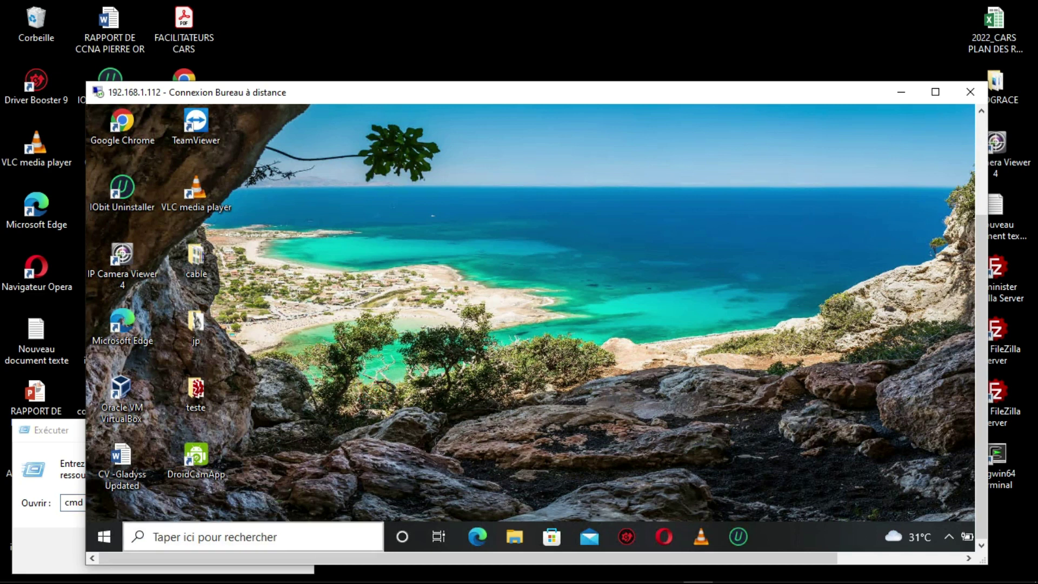
left_click(514, 536)
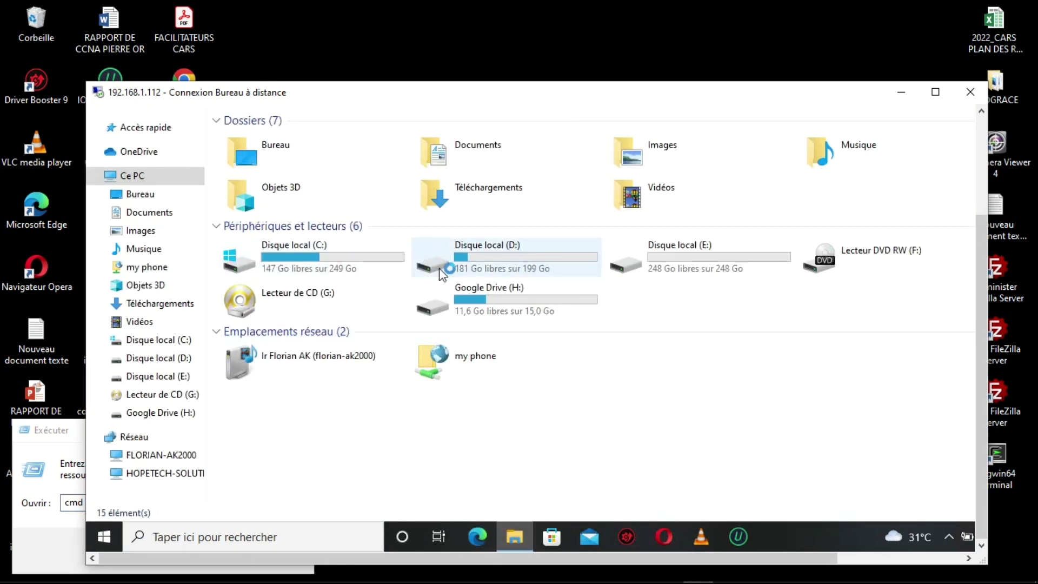
double_click(522, 265)
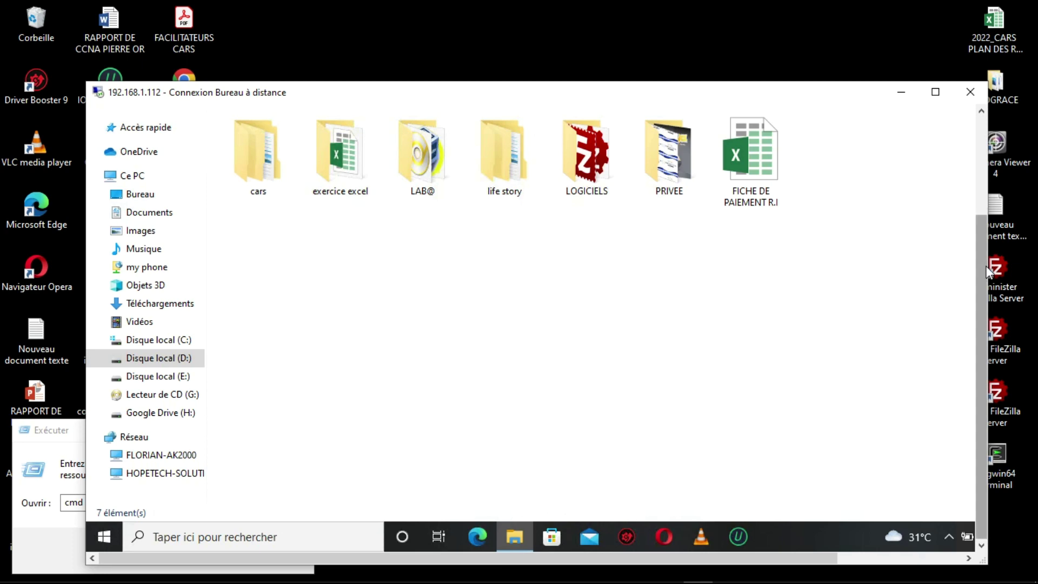
left_click_drag(985, 264, 972, 147)
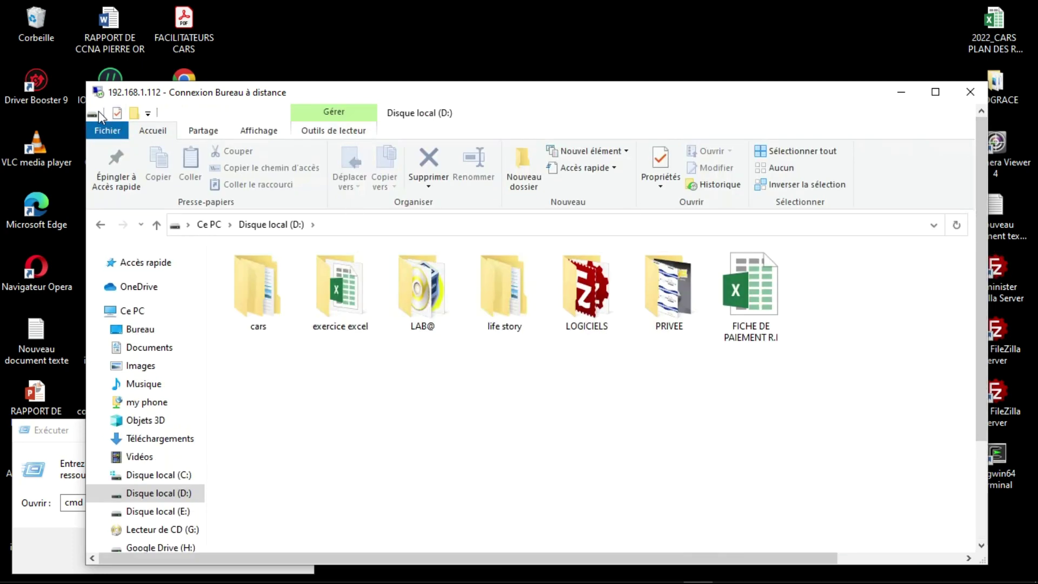
left_click(103, 225)
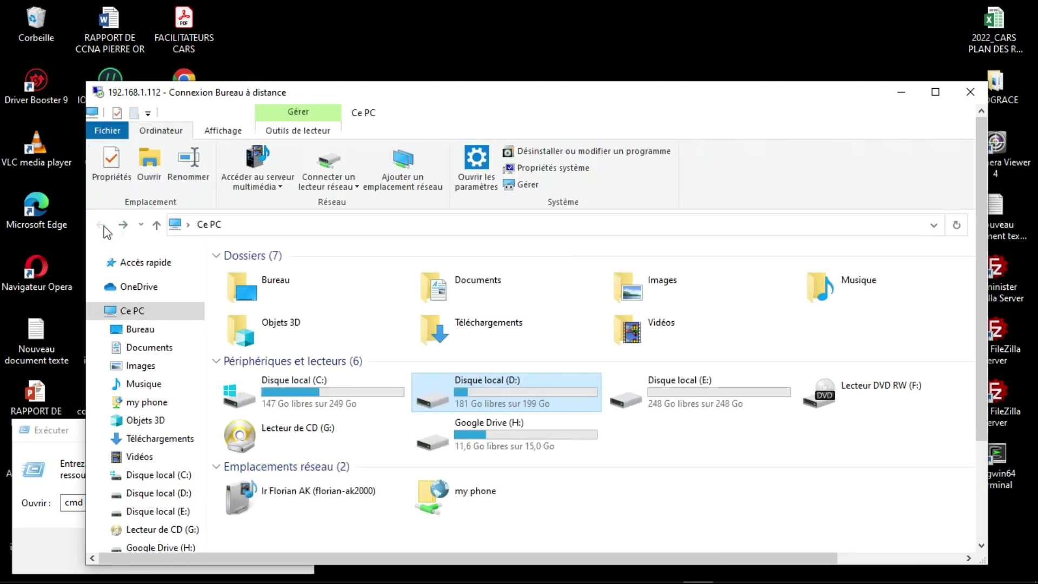
left_click(139, 311)
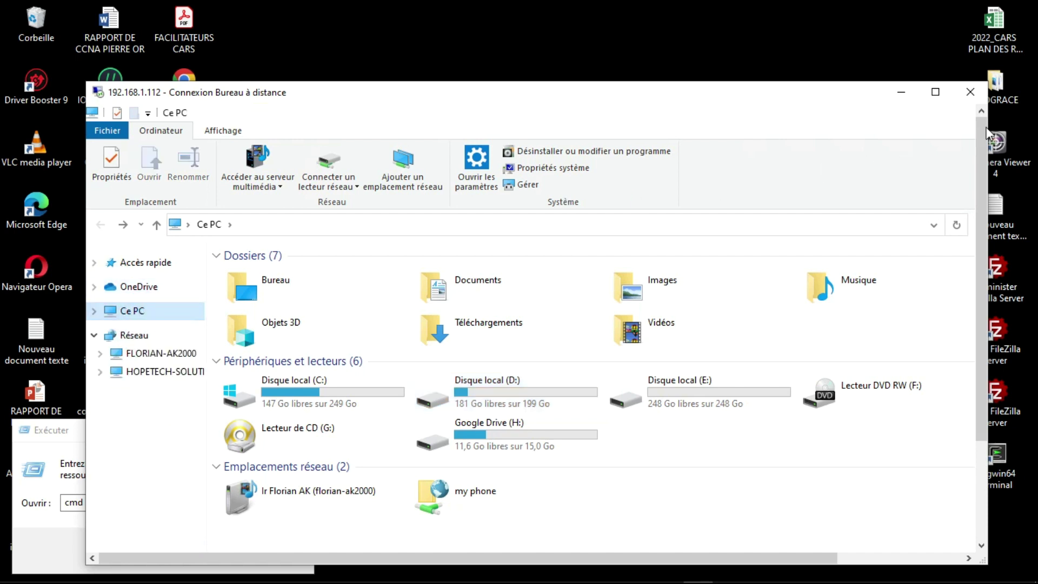
Open the remote PC's Start menu to view its app list and tiles
left_click(982, 154)
scroll(979, 205, "down", 3)
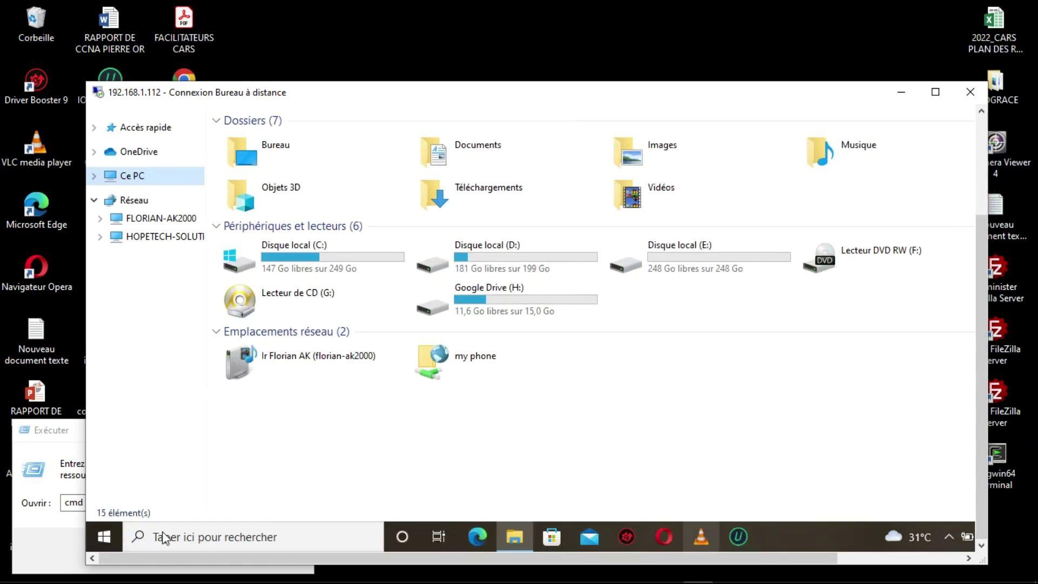
left_click(111, 544)
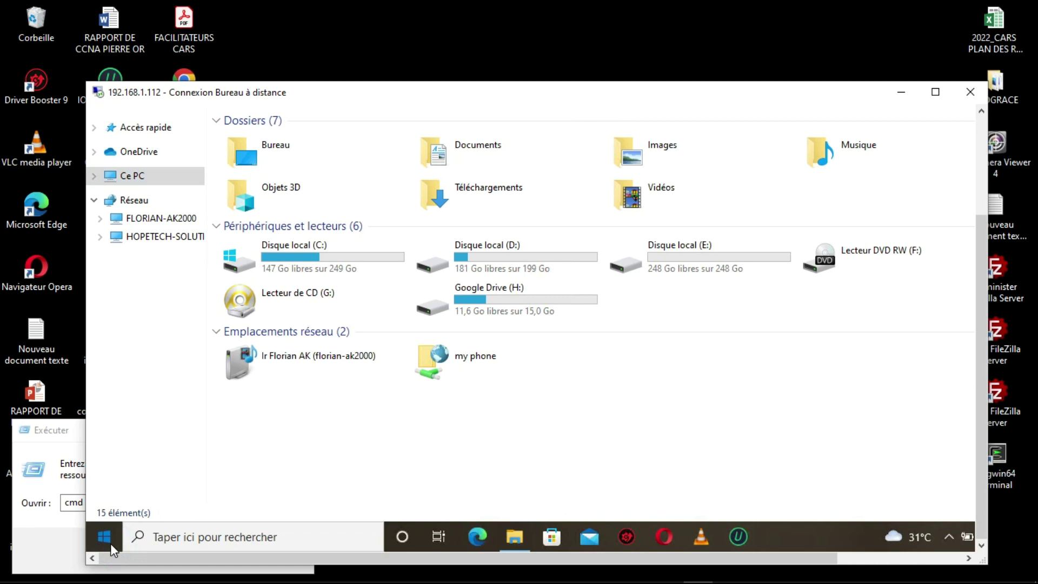
left_click(104, 537)
left_click(105, 537)
left_click(95, 534)
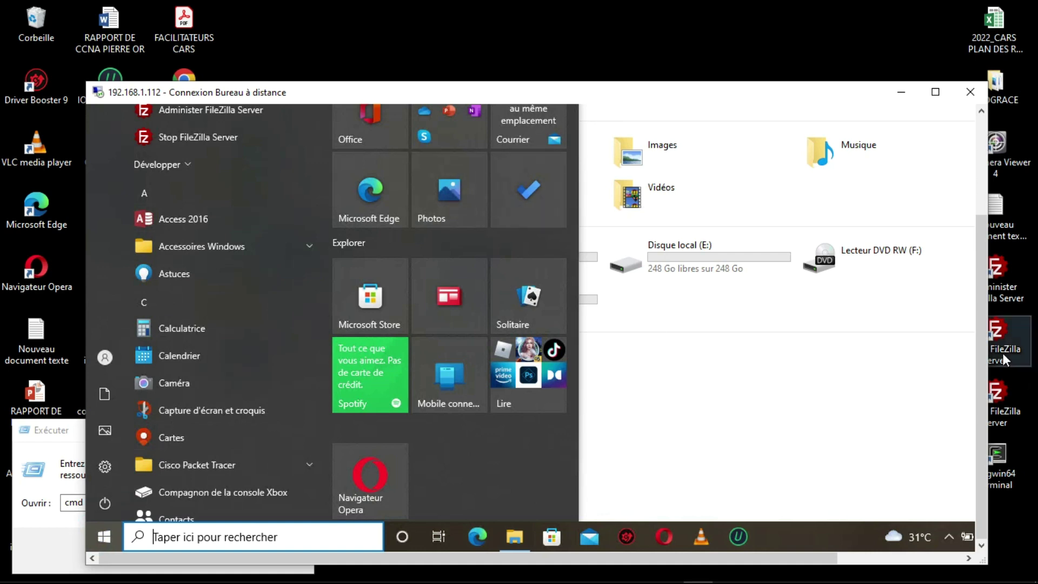
Find Word 2016 by searching for "wor" on the remote PC, and create a blank document
left_click_drag(983, 362, 971, 229)
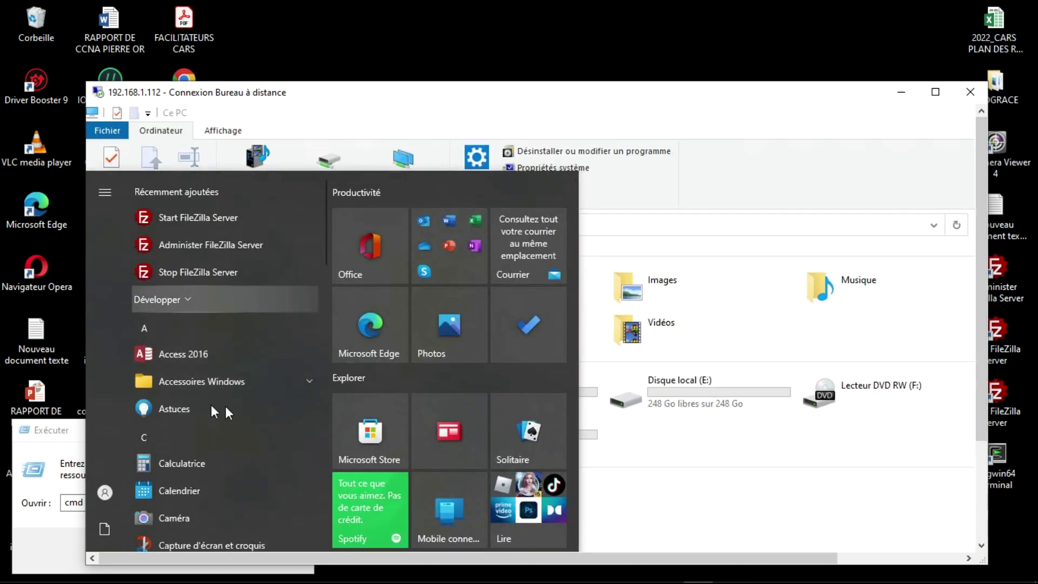
left_click_drag(977, 226, 985, 371)
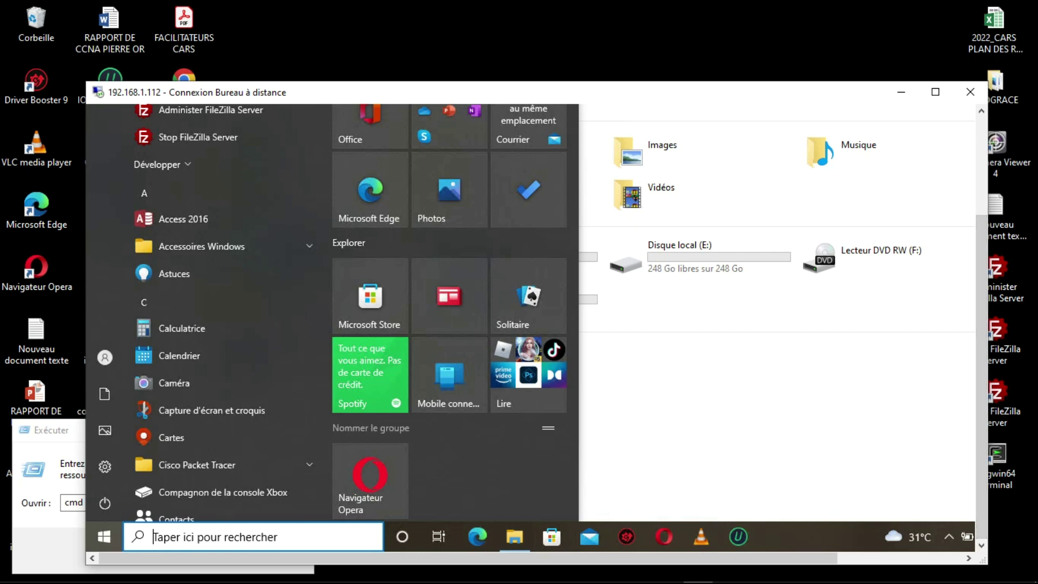
left_click(217, 535)
type("wor")
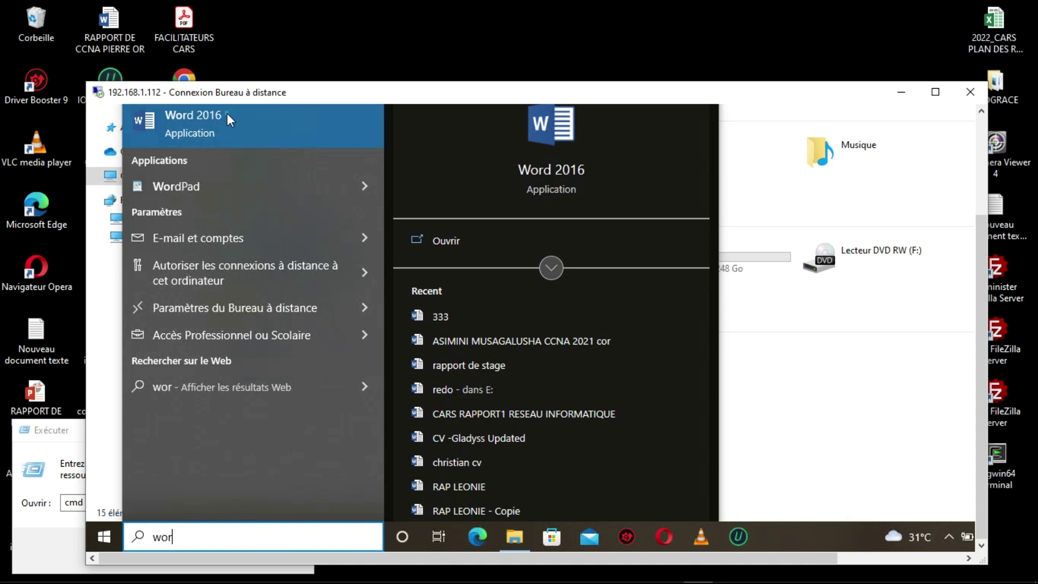
left_click(227, 112)
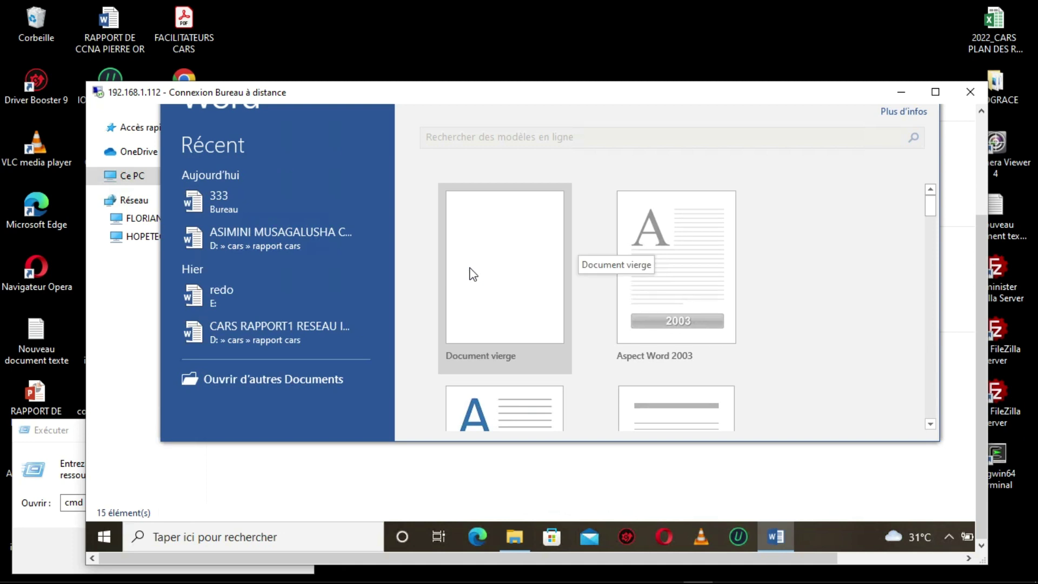
left_click(550, 253)
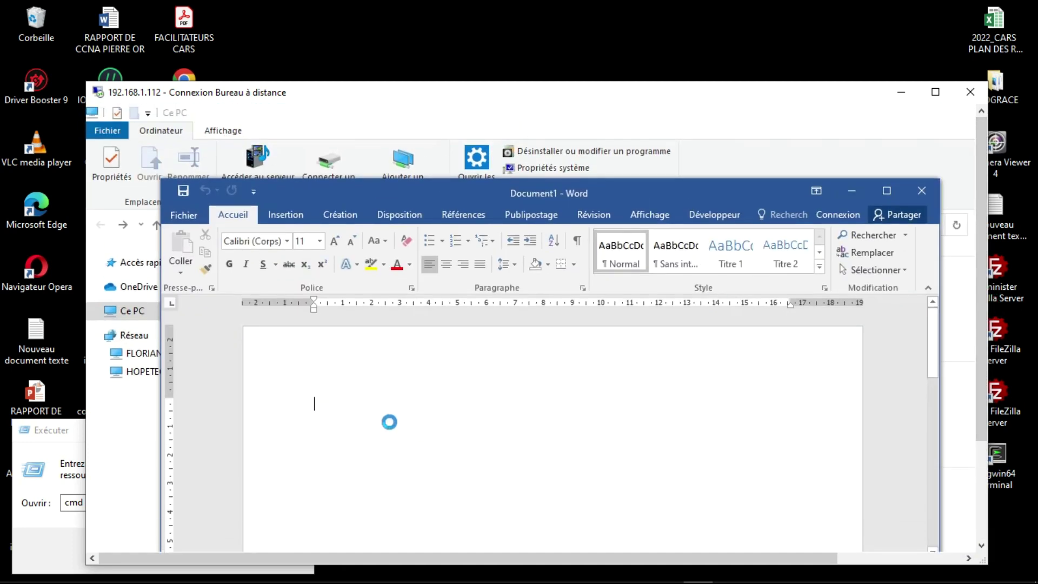
Test typing in the blank document with random letters such as "Jhbdubsvbuobsdf jj", erase them, and close Word without saving
type("jhbdu")
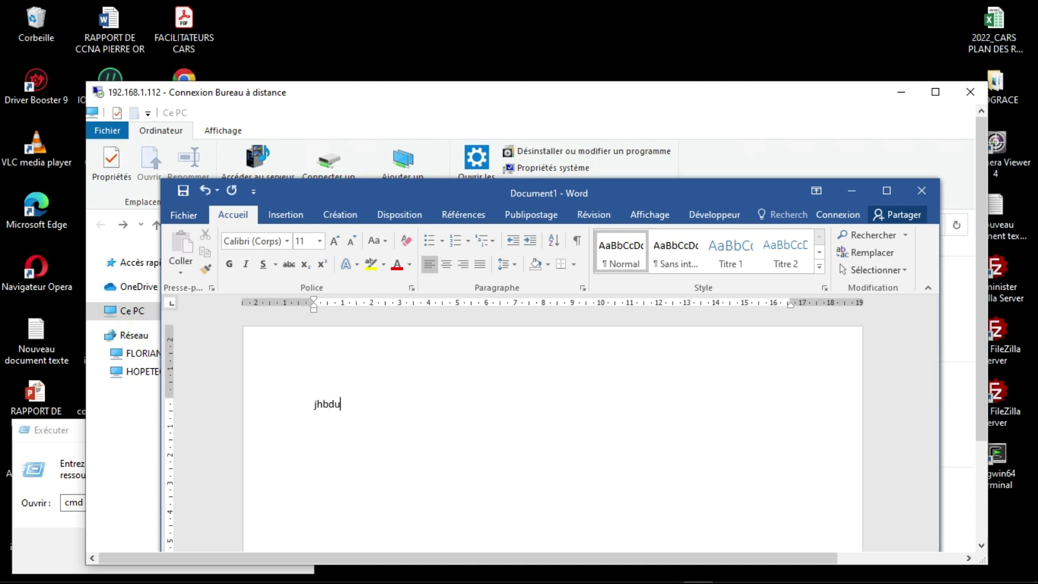
type("bsvbuobsdf jj")
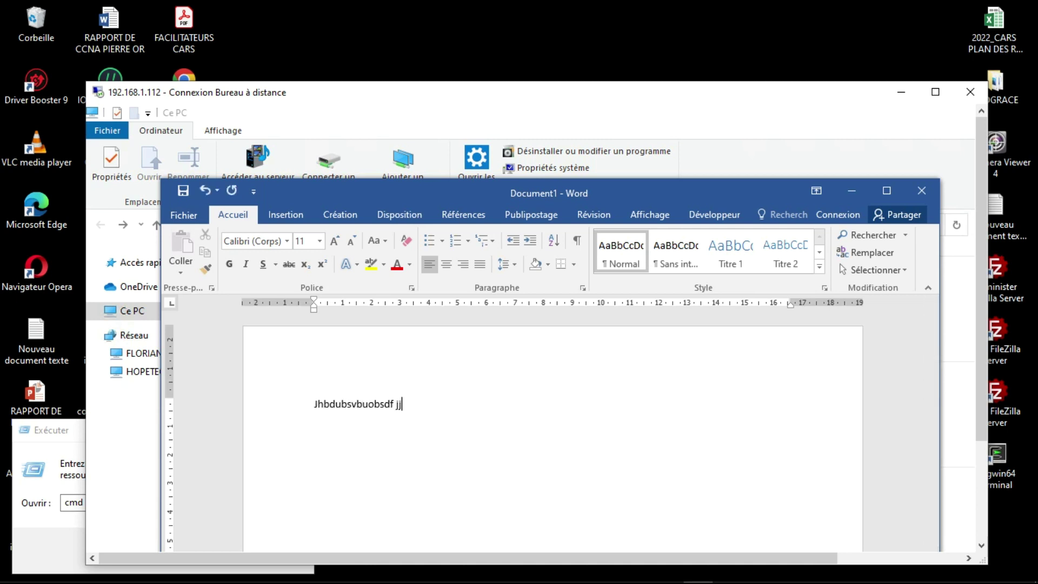
type(" cjojojsdv")
key("BackSpace")
key("BackSpace")
key("BackSpace")
key("BackSpace")
key("BackSpace")
key("BackSpace")
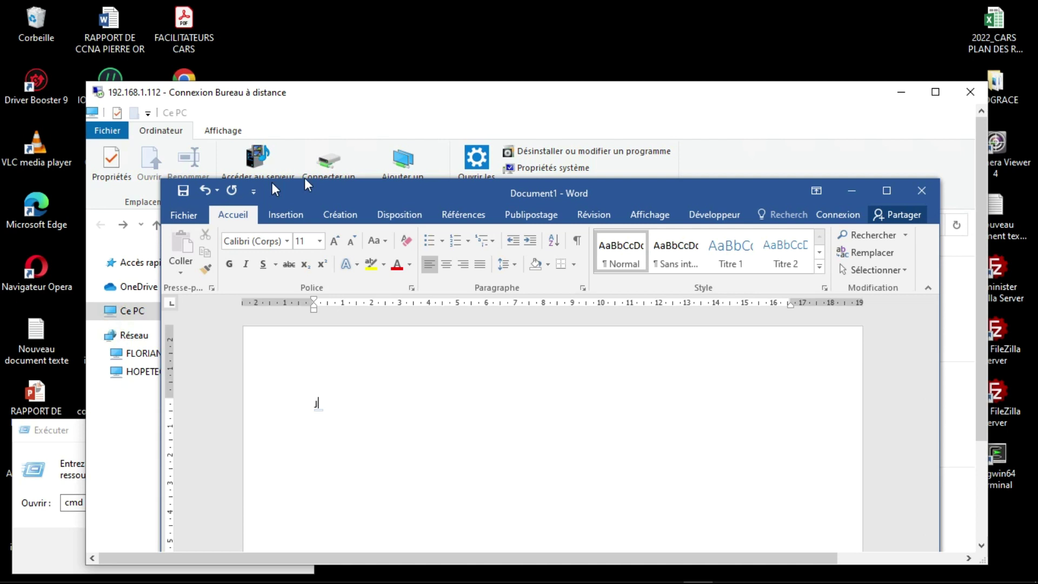
left_click(921, 187)
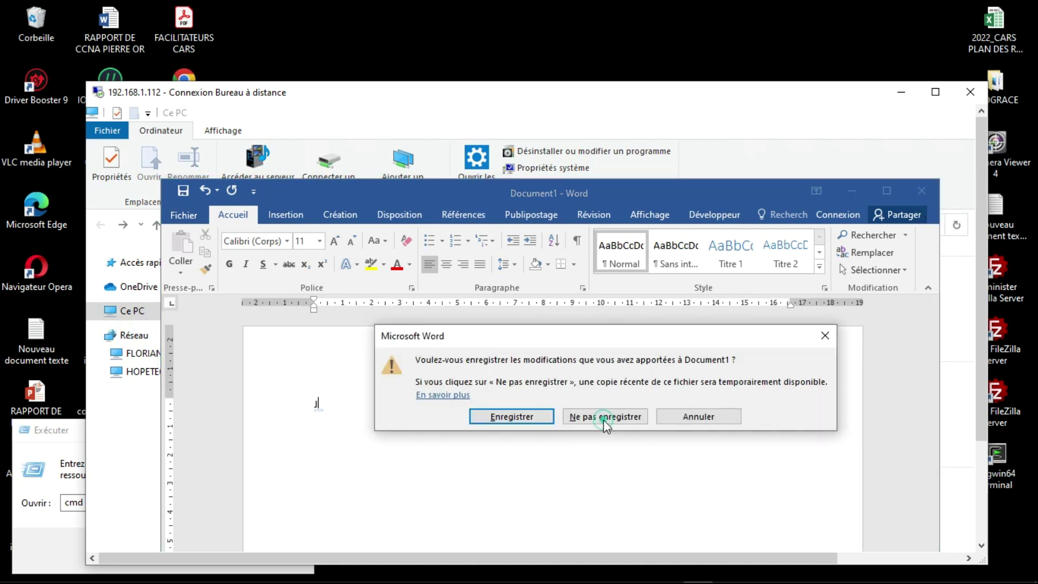
left_click(604, 419)
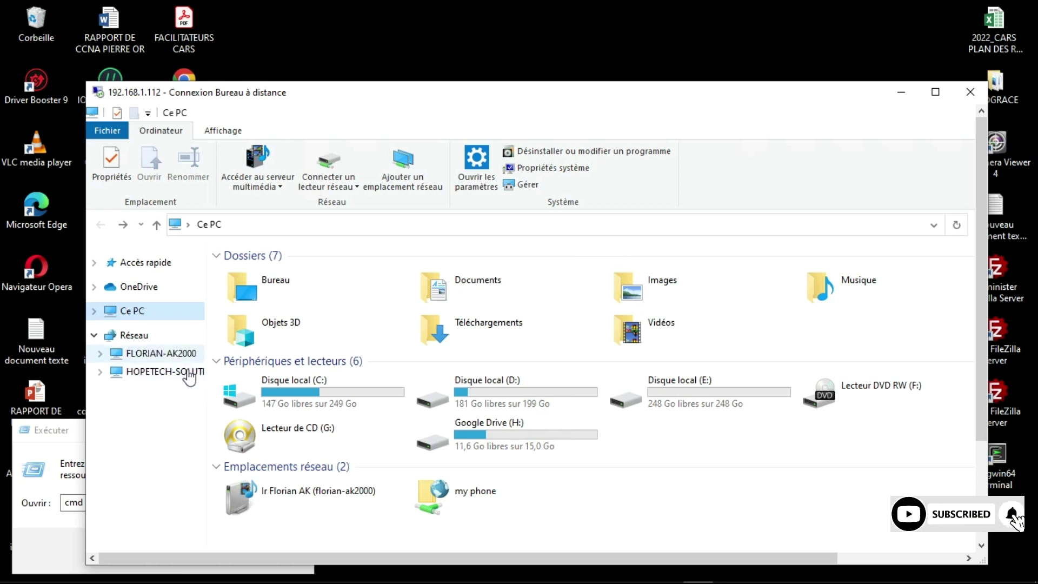
Show the remote session in full screen and close its Ce PC window
left_click(100, 372)
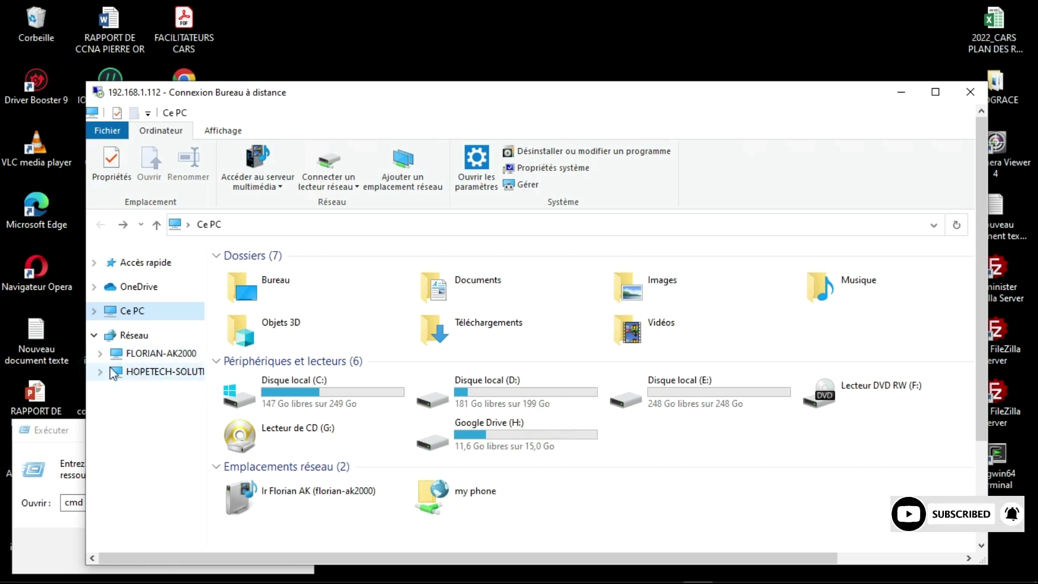
left_click(100, 354)
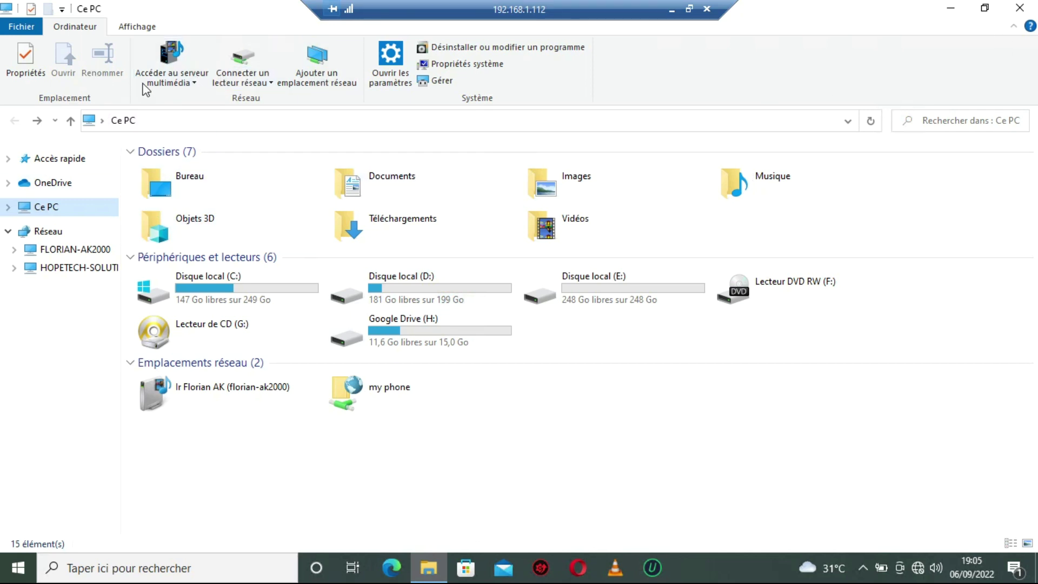
key("super+Down")
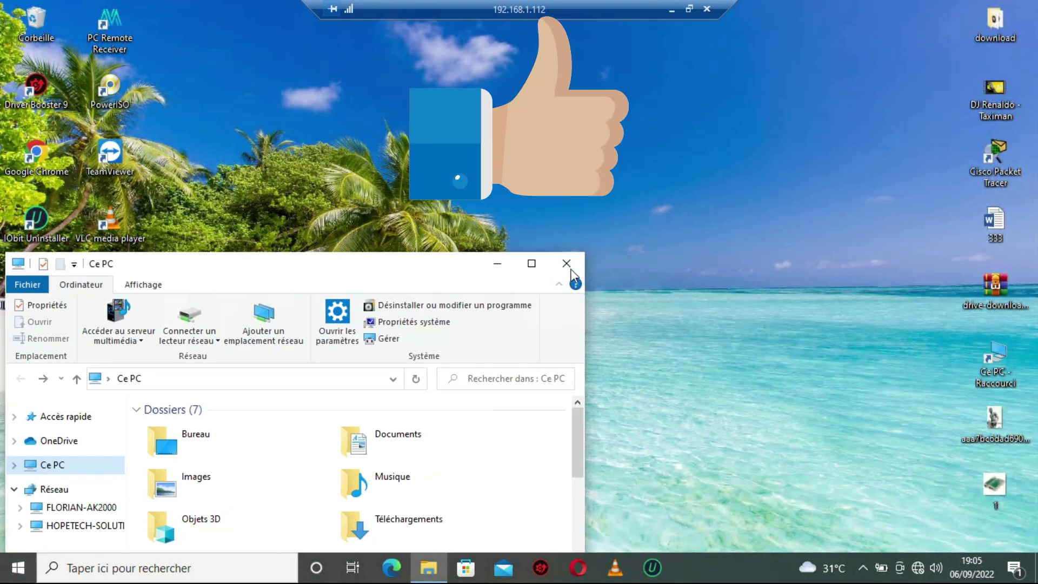
left_click(567, 272)
left_click(579, 284)
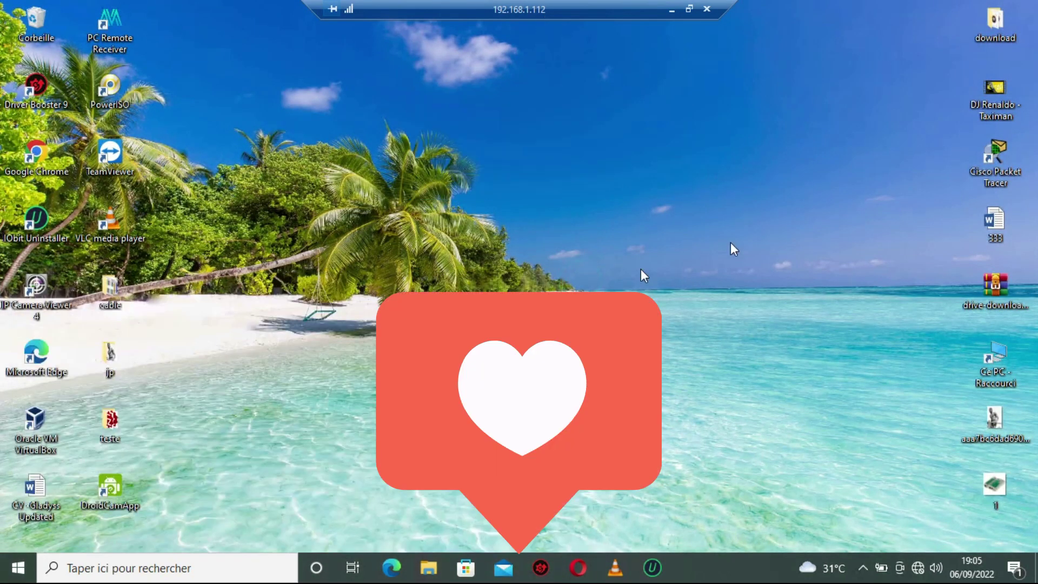
Refresh the remote PC's desktop
right_click(527, 195)
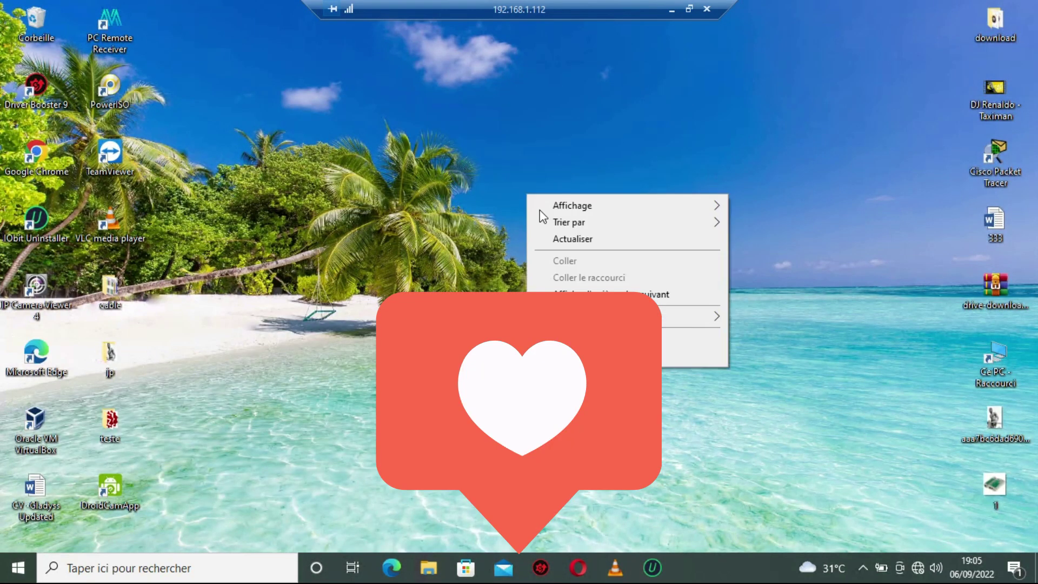
right_click(638, 175)
left_click(667, 221)
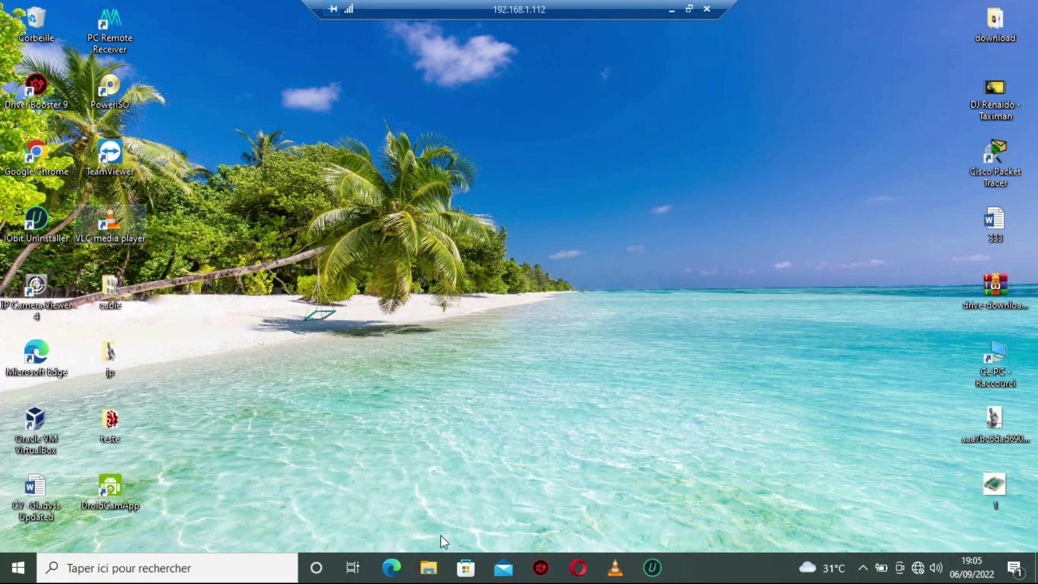
Check the network connection on the remote PC, restore the session to a window, and check the local PC's network connection
left_click(918, 567)
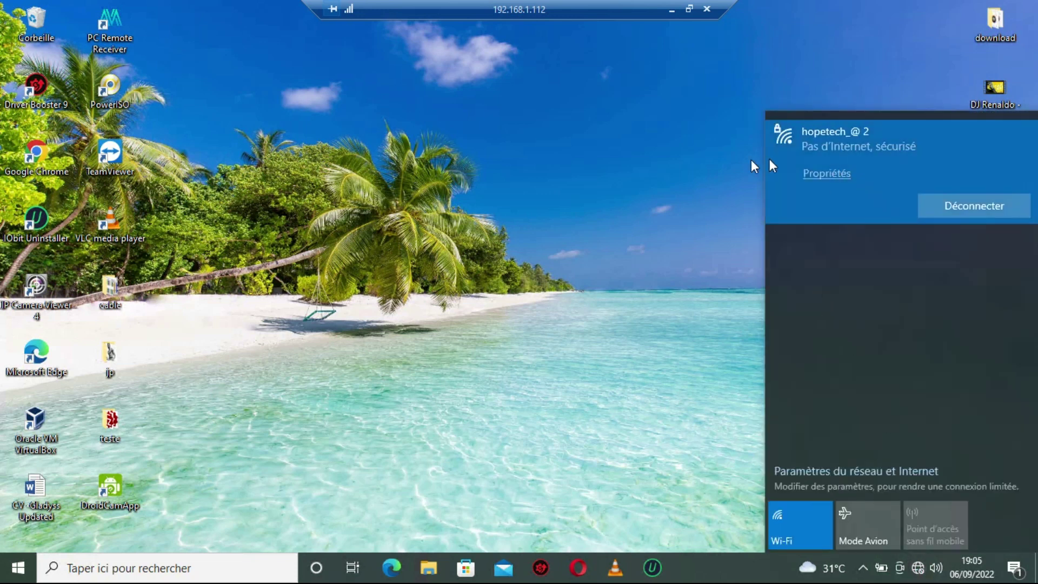
left_click(689, 9)
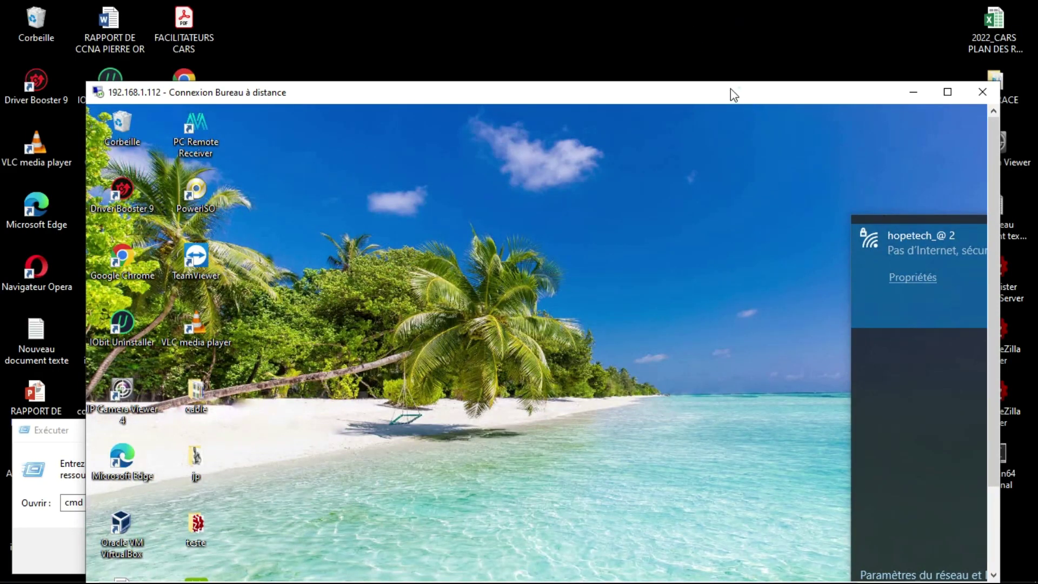
left_click_drag(734, 95, 651, 68)
mouse_move(935, 579)
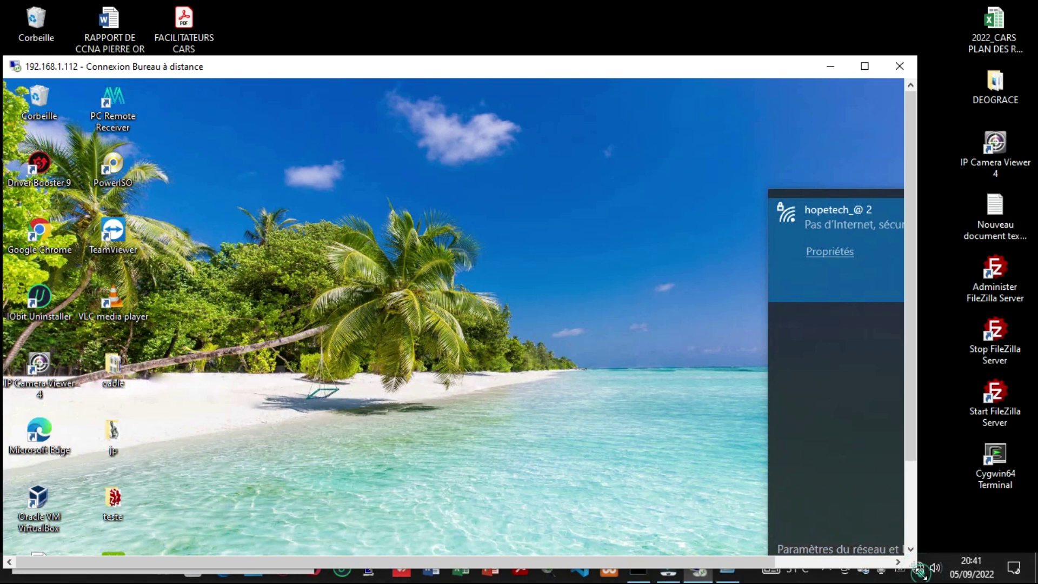
left_click(918, 569)
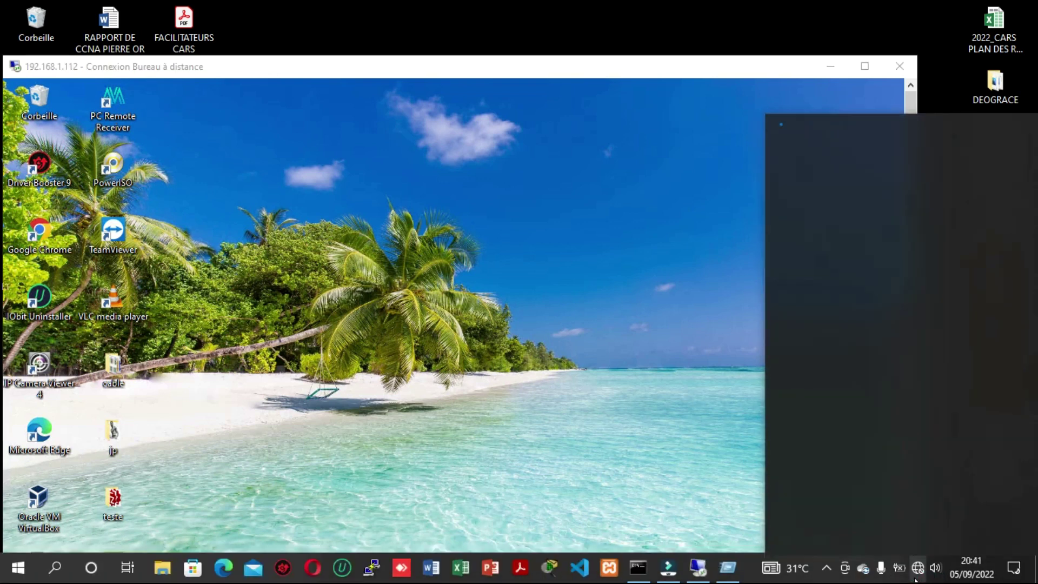
left_click(746, 208)
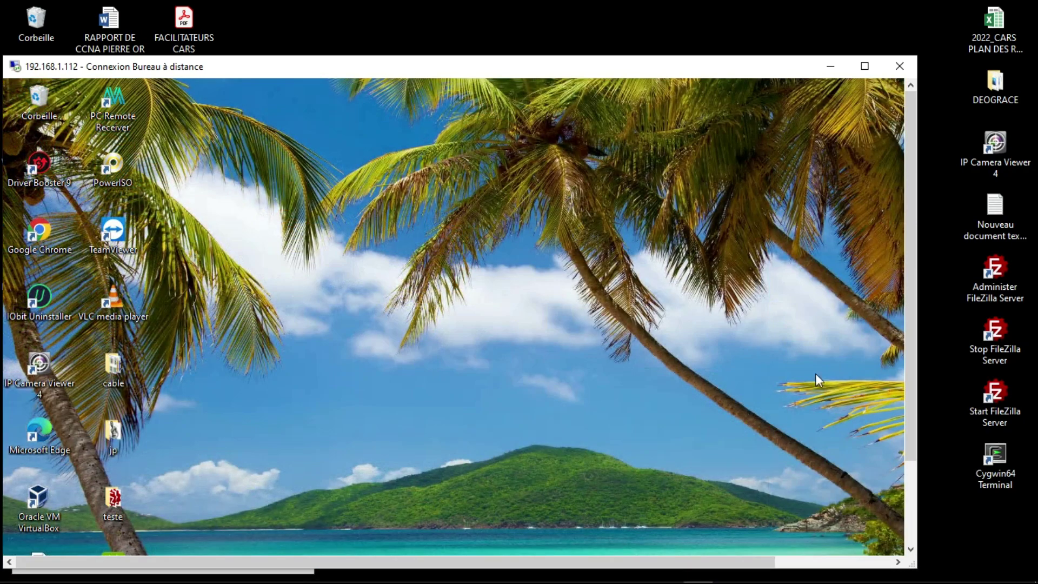
Close the 192.168.1.112 remote session and cancel the Exécuter dialog on the local PC
left_click_drag(356, 75, 396, 71)
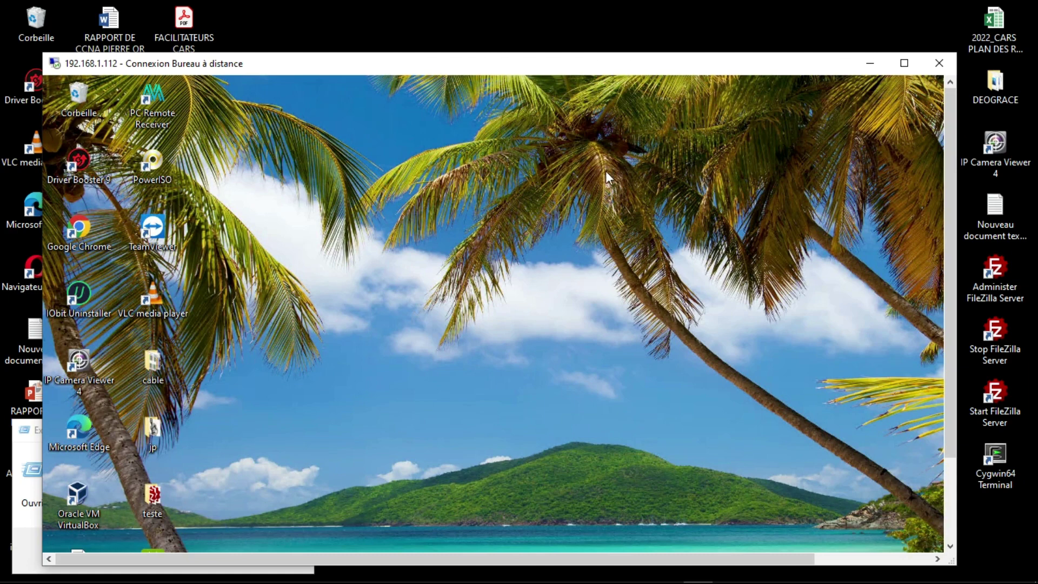
left_click(933, 62)
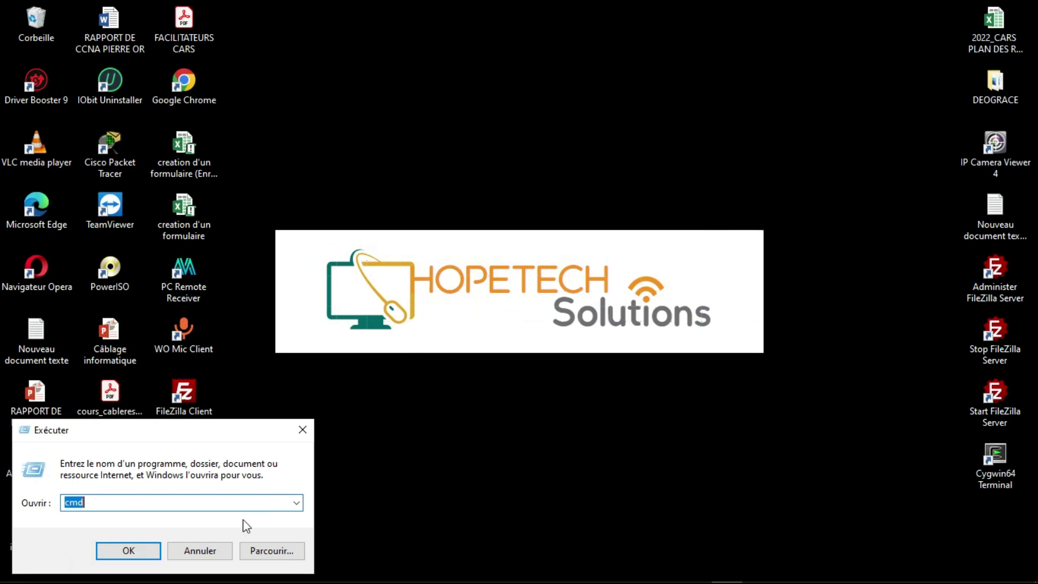
left_click(200, 550)
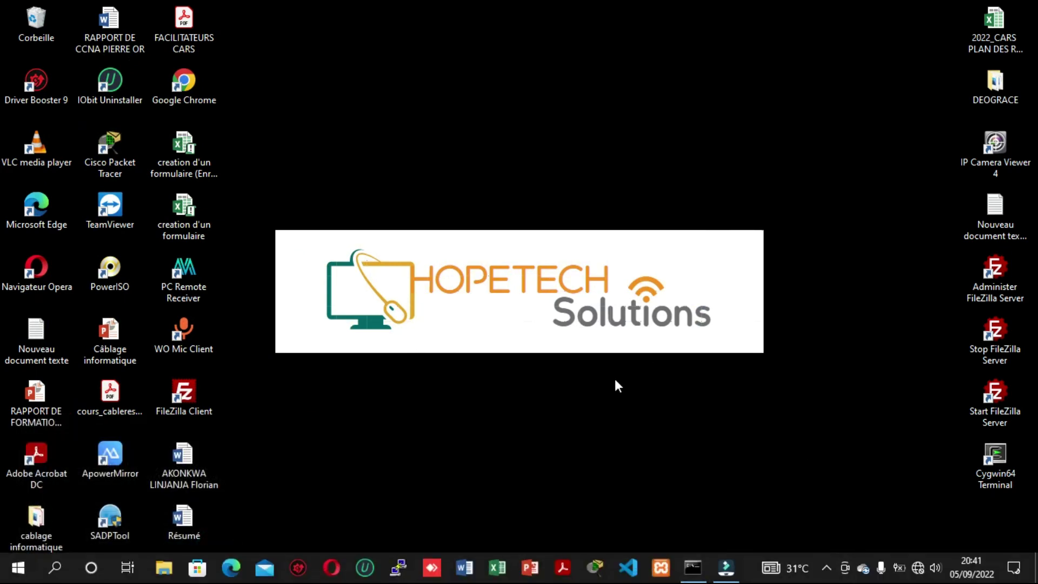
right_click(621, 355)
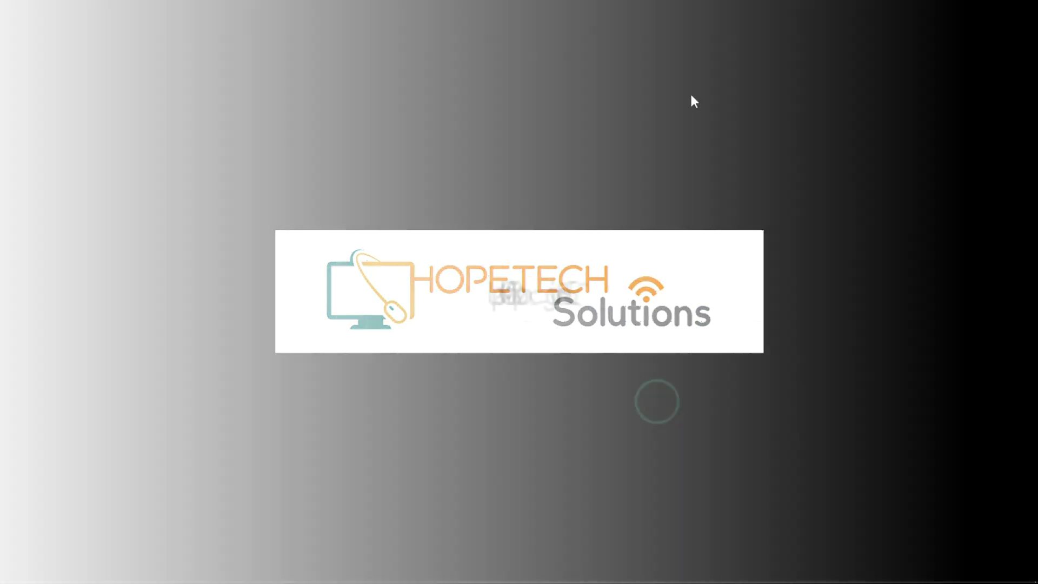